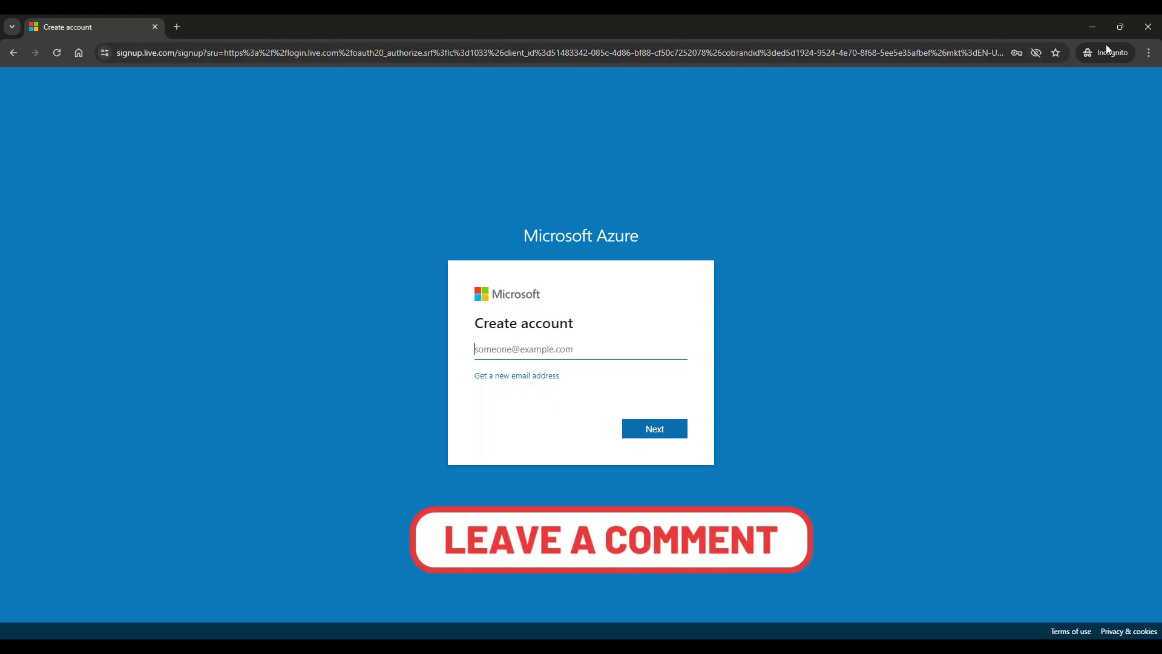
- Minimize the incognito sign-up window to reveal the Azure free account page
left_click(1097, 31)
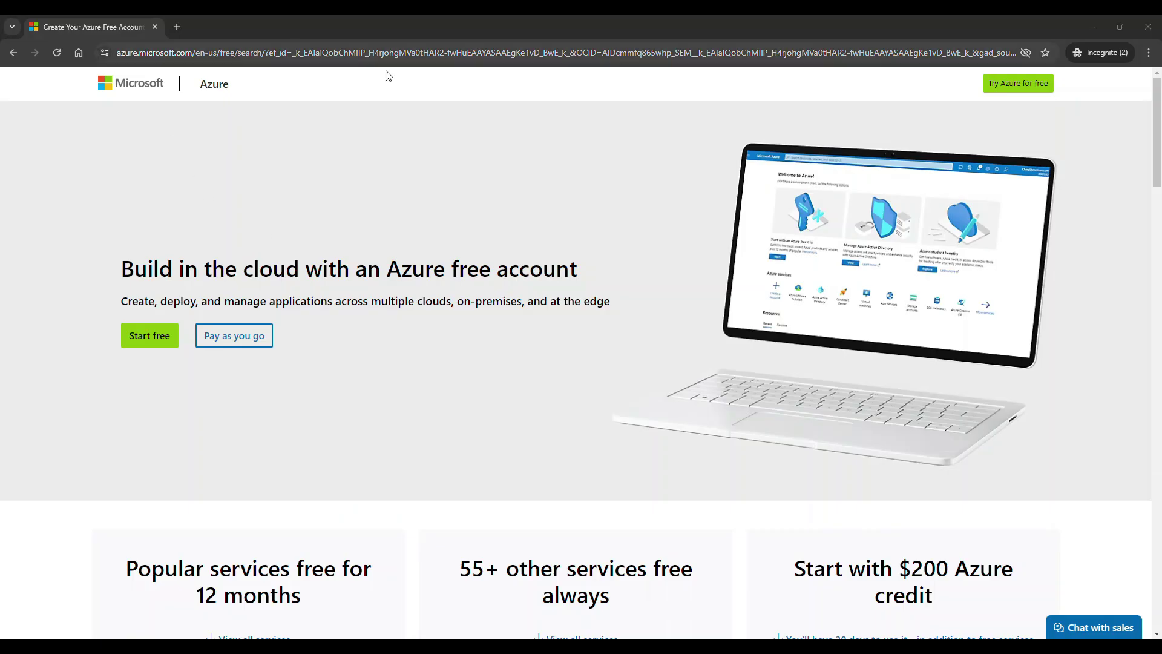
- Skim the Azure free account page, highlighting the free account headline and heading text
left_click_drag(121, 269, 567, 256)
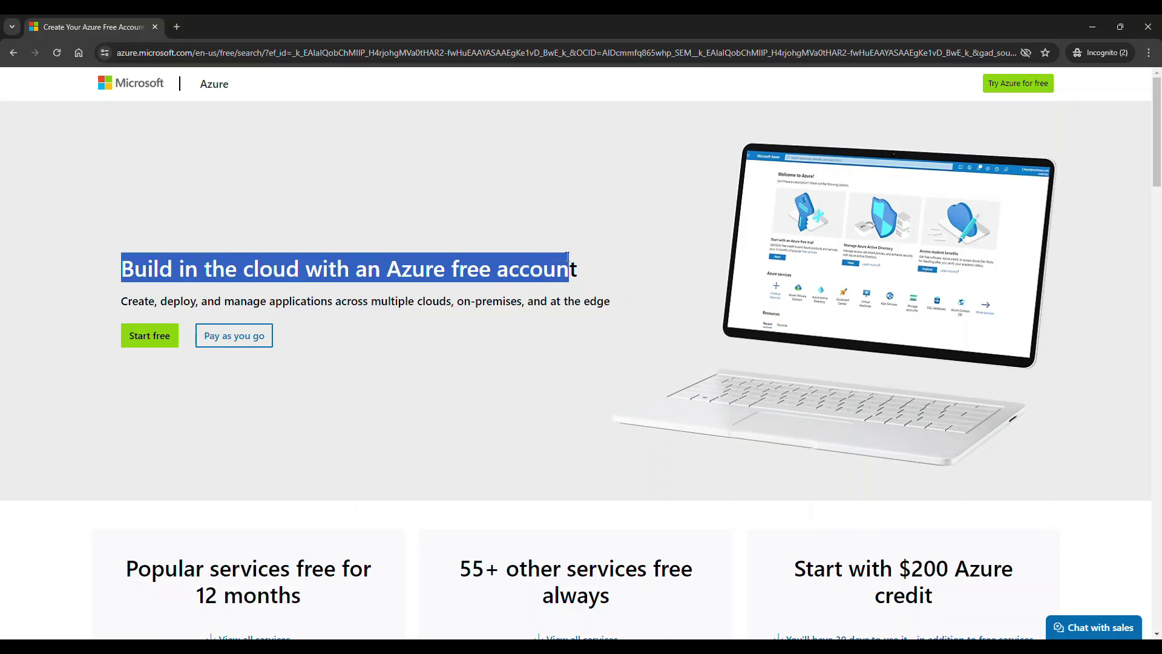
scroll(567, 256, "down", 4)
left_click_drag(125, 327, 306, 357)
left_click(436, 363)
scroll(436, 363, "down", 9)
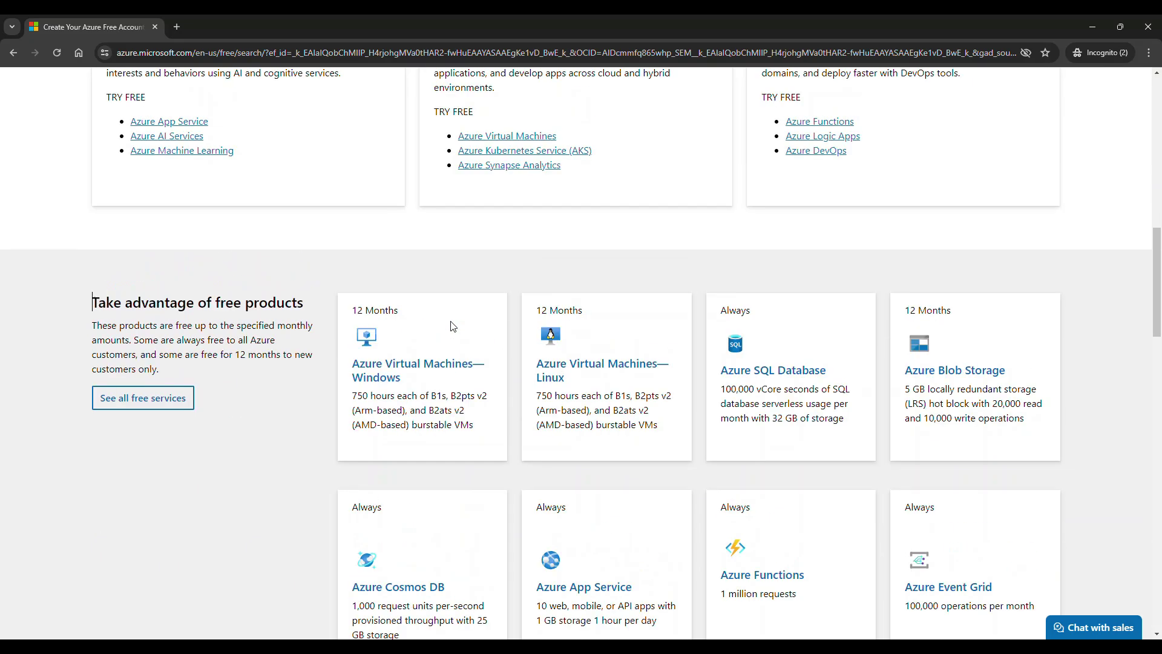
scroll(467, 368, "down", 3)
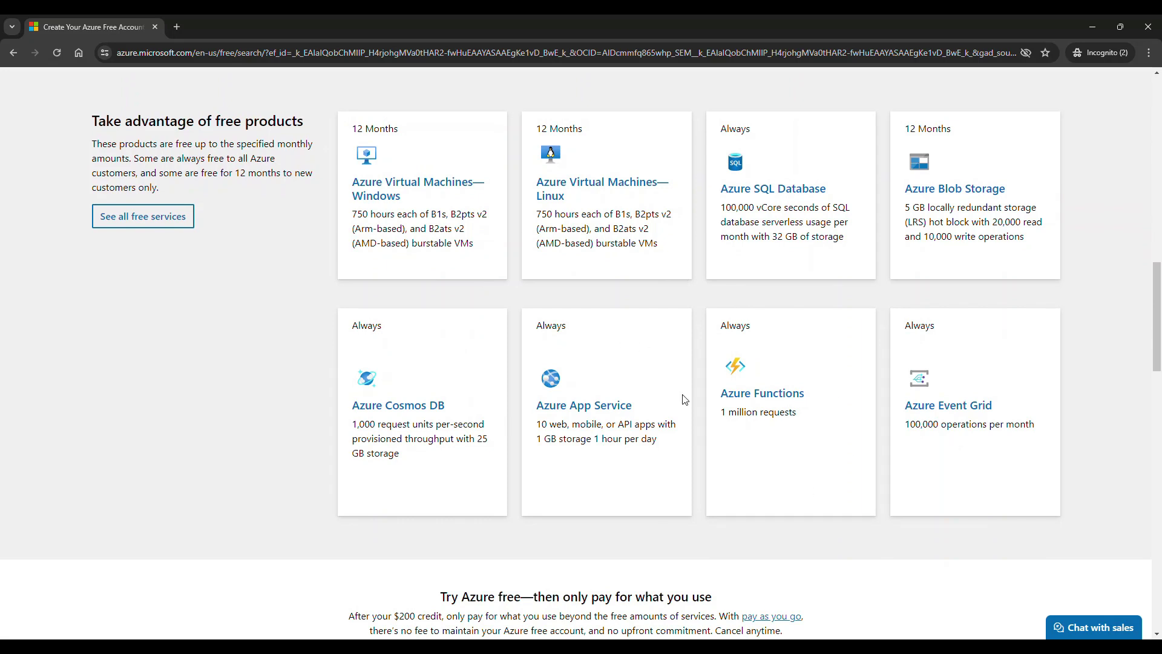
scroll(654, 389, "up", 4)
scroll(653, 390, "down", 2)
scroll(655, 387, "up", 3)
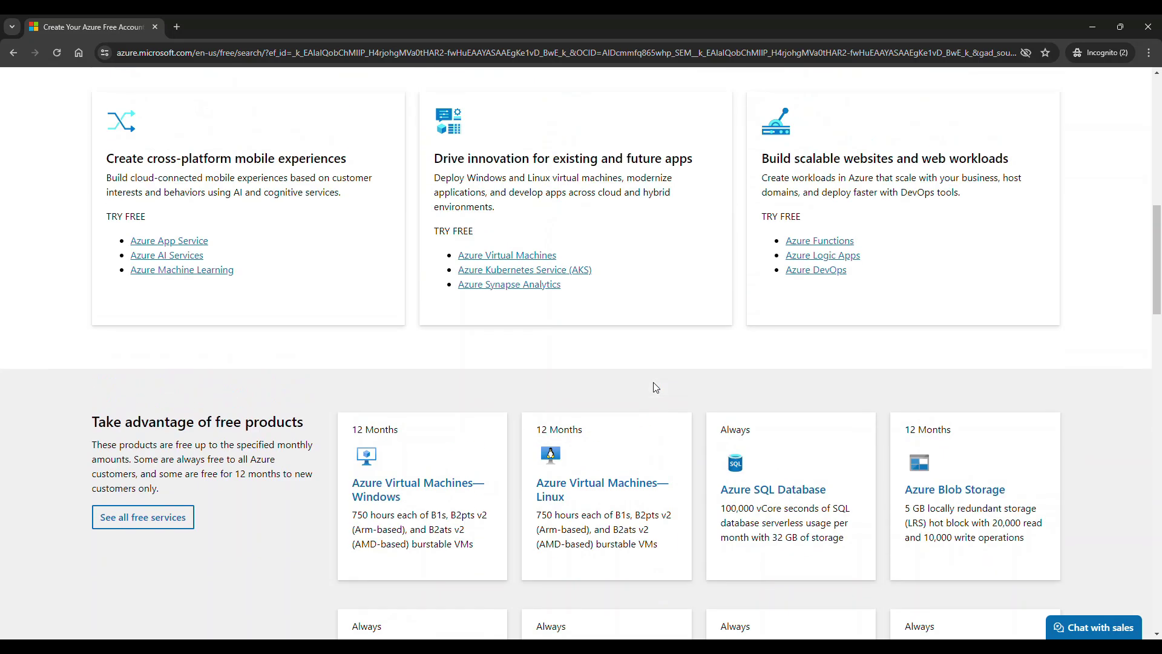
scroll(653, 382, "up", 2)
scroll(485, 310, "up", 2)
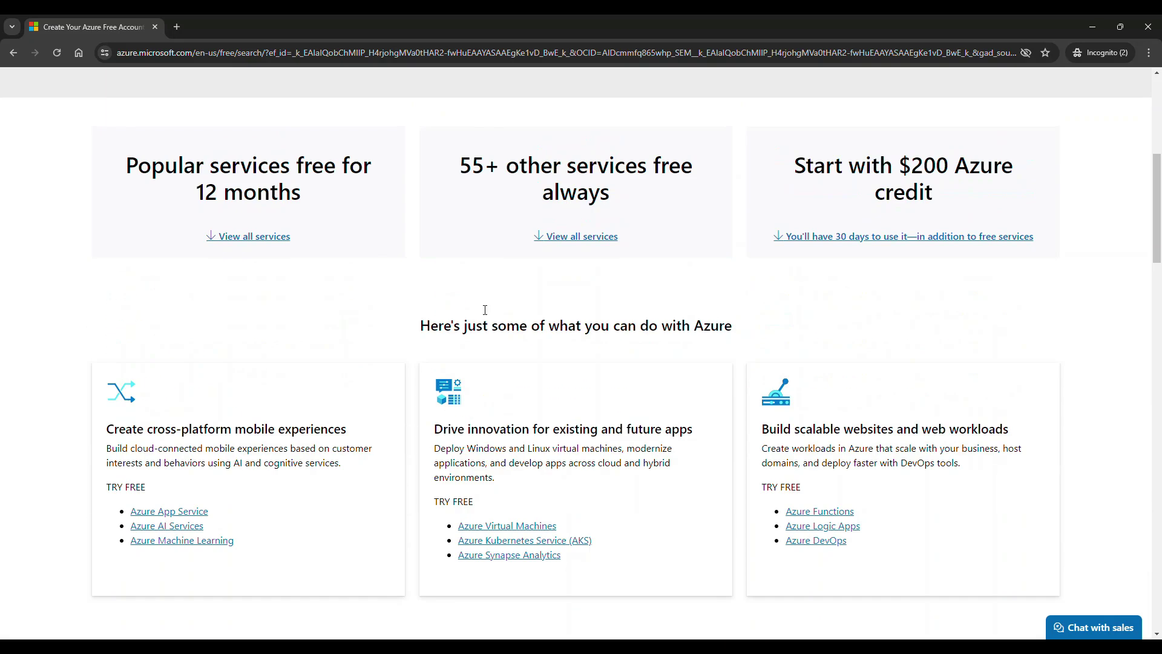
scroll(485, 310, "up", 2)
scroll(796, 322, "down", 12)
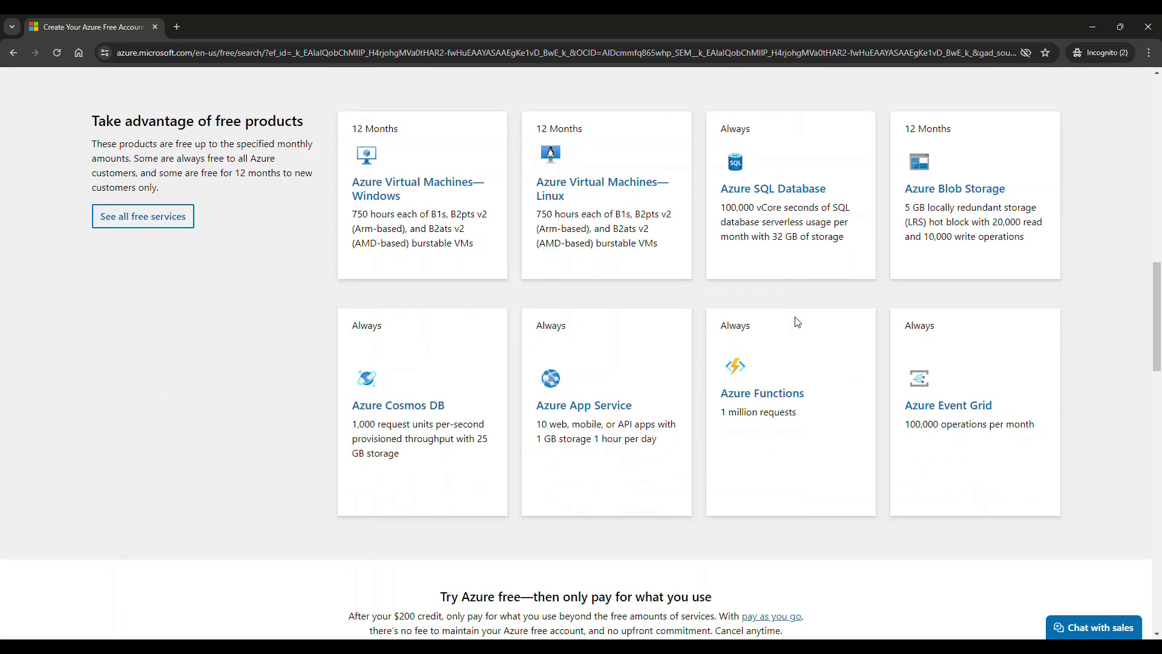
scroll(796, 322, "up", 4)
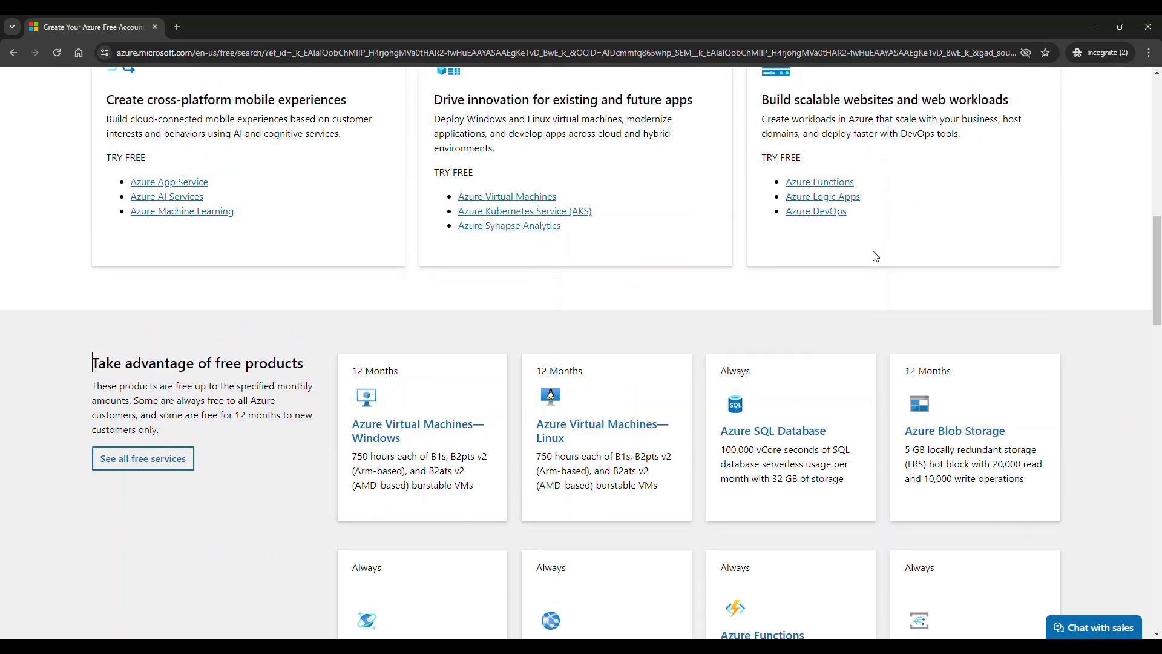
scroll(874, 257, "up", 3)
scroll(781, 275, "up", 4)
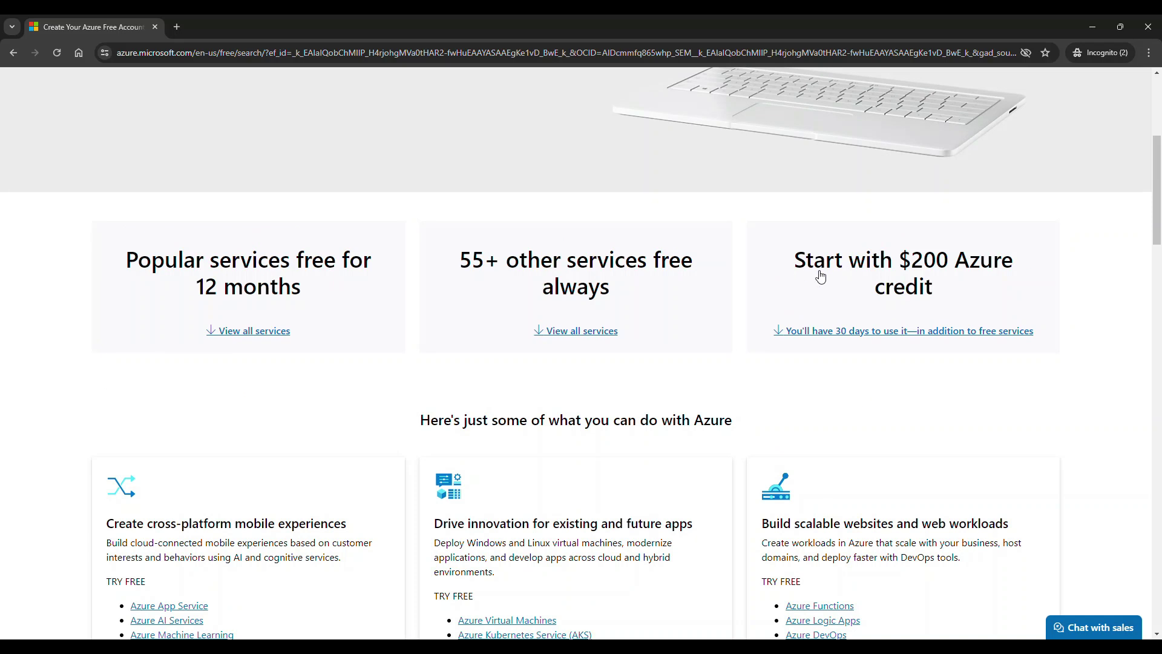
scroll(906, 278, "up", 5)
scroll(906, 279, "down", 5)
- Jump to 'Take advantage of free products' and bring up 'See all free services'
left_click(578, 331)
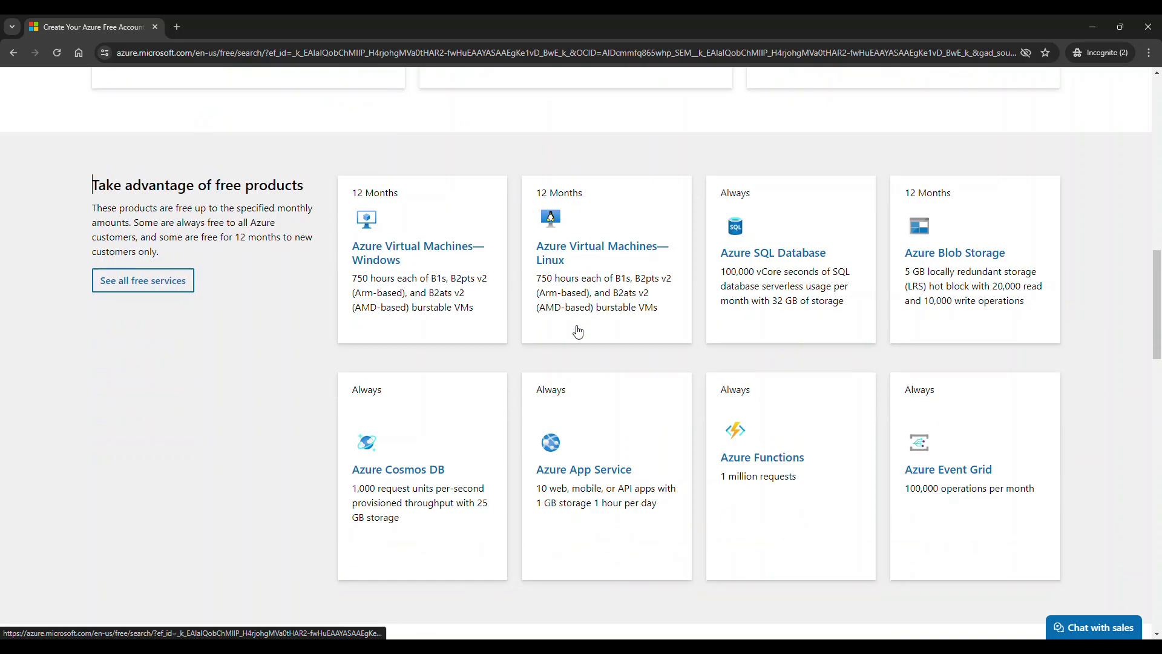
scroll(578, 330, "down", 3)
scroll(576, 330, "down", 6)
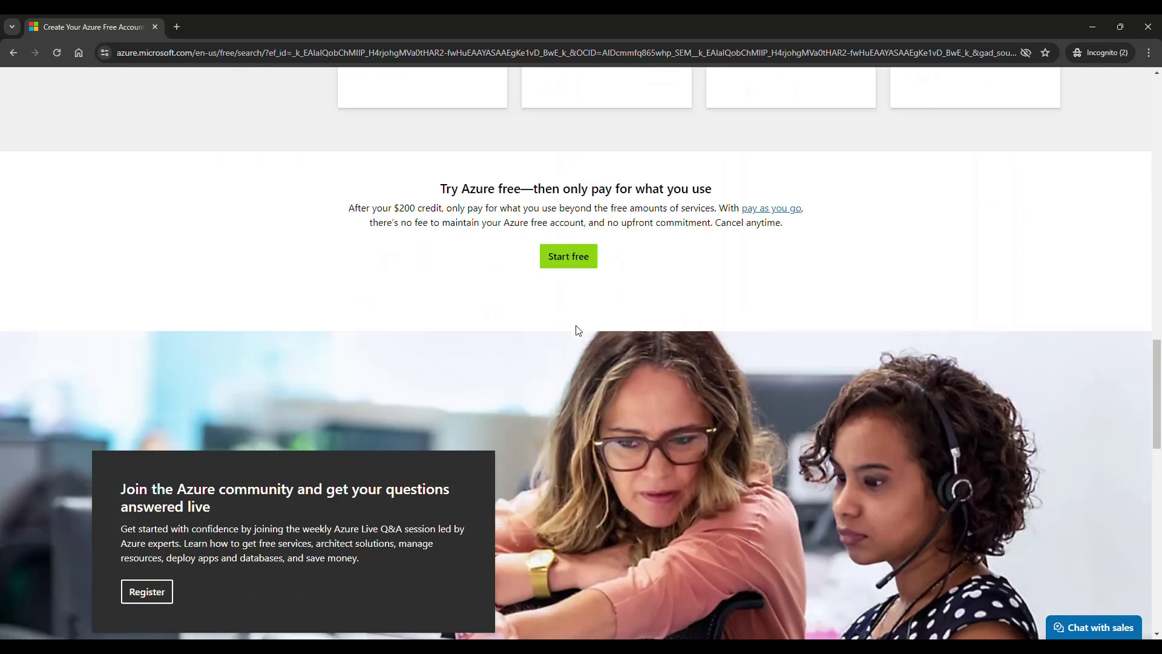
scroll(575, 328, "up", 4)
scroll(576, 329, "up", 8)
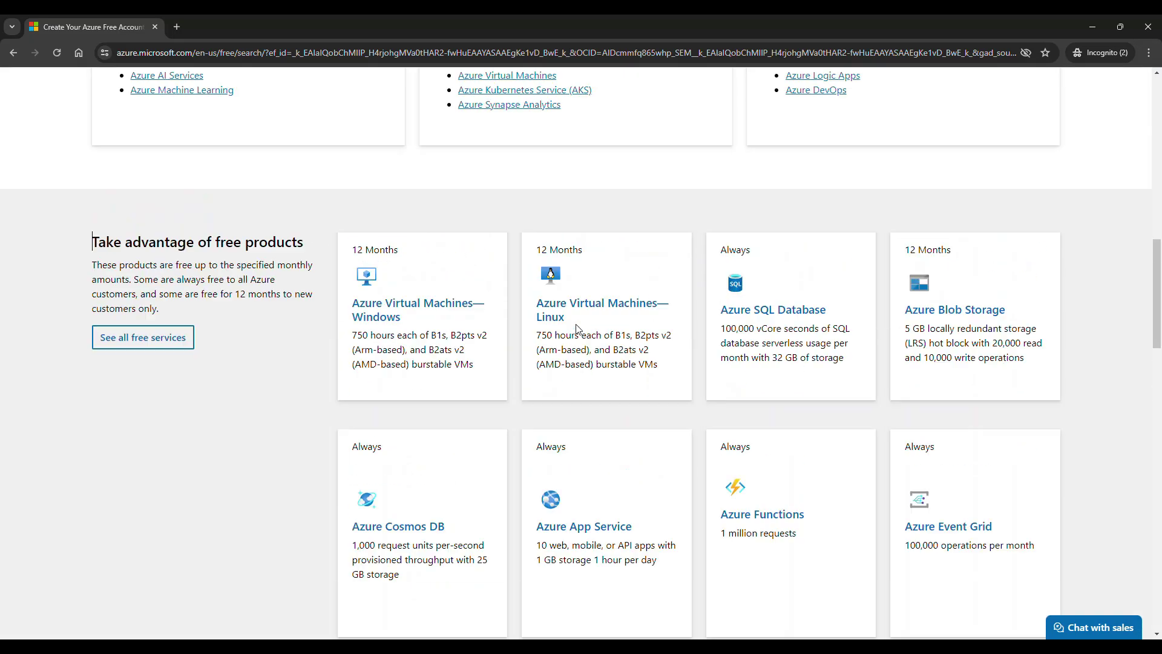
left_click(188, 399)
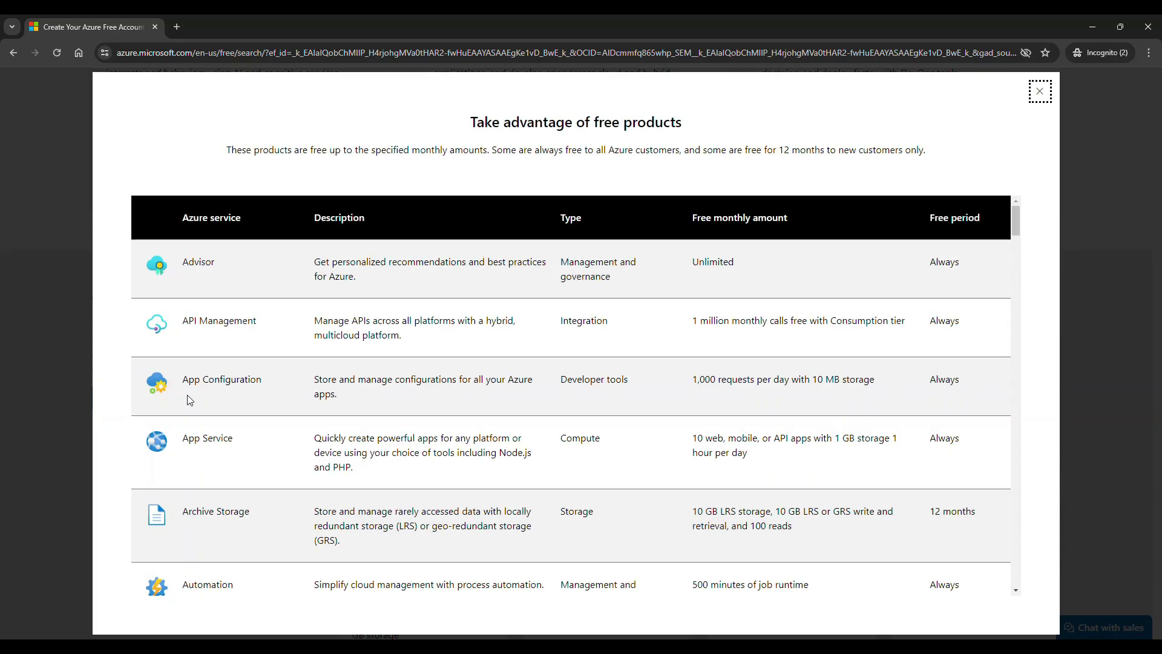
- Scroll through the free products table, then close it
scroll(578, 382, "down", 9)
scroll(577, 382, "down", 20)
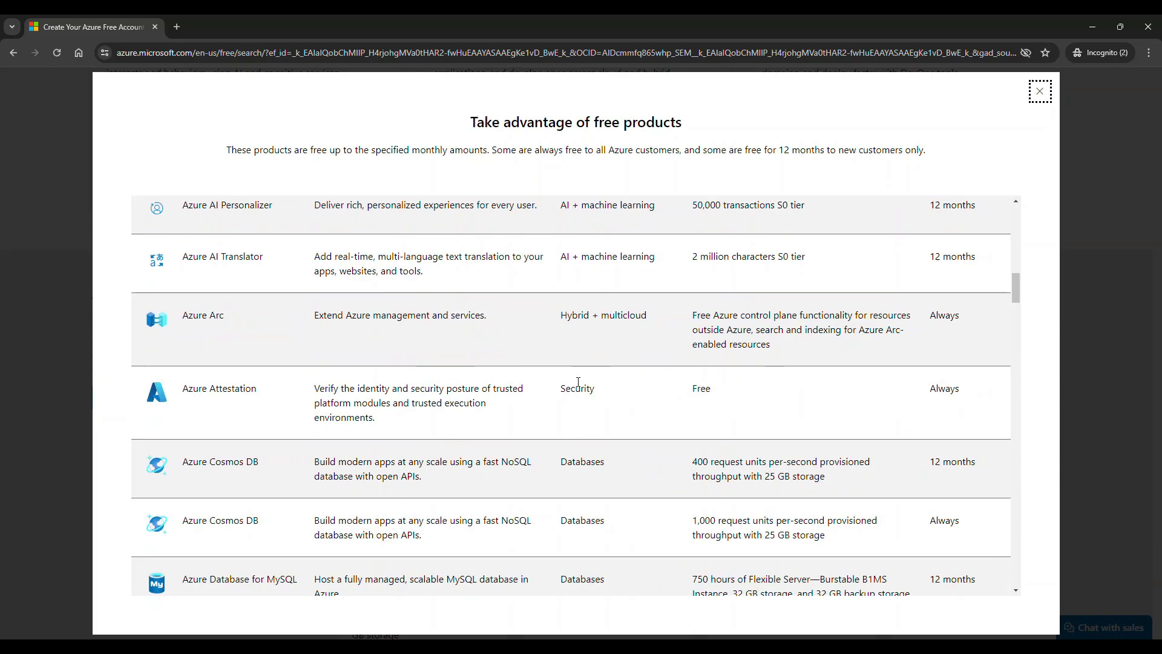
scroll(576, 383, "down", 7)
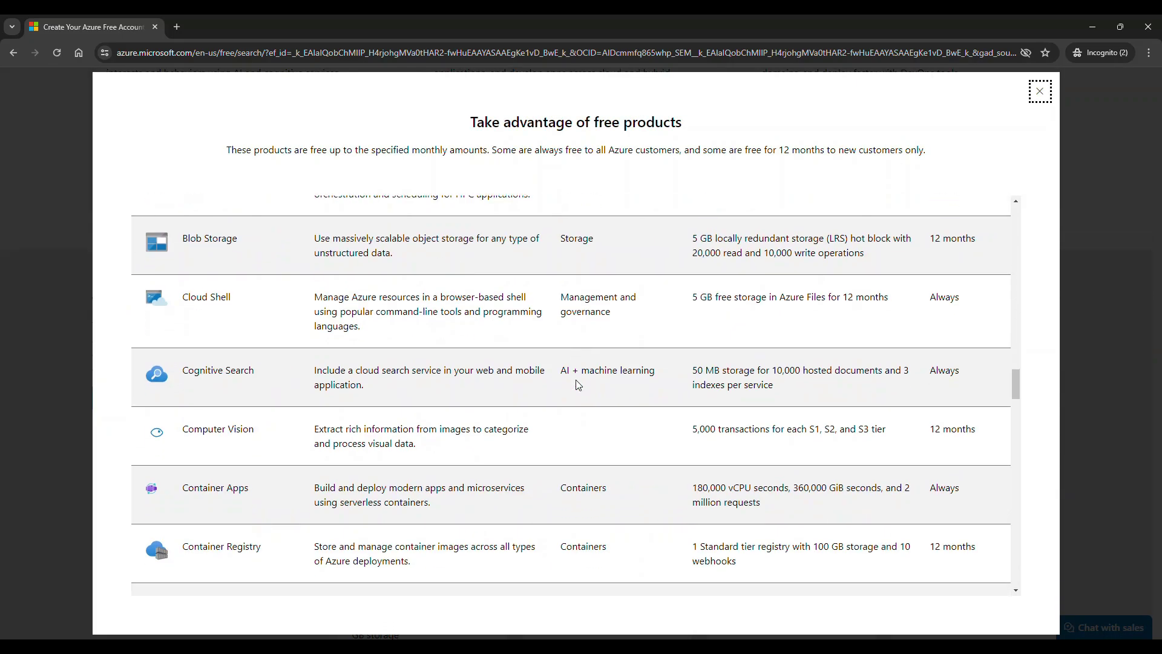
left_click(1038, 95)
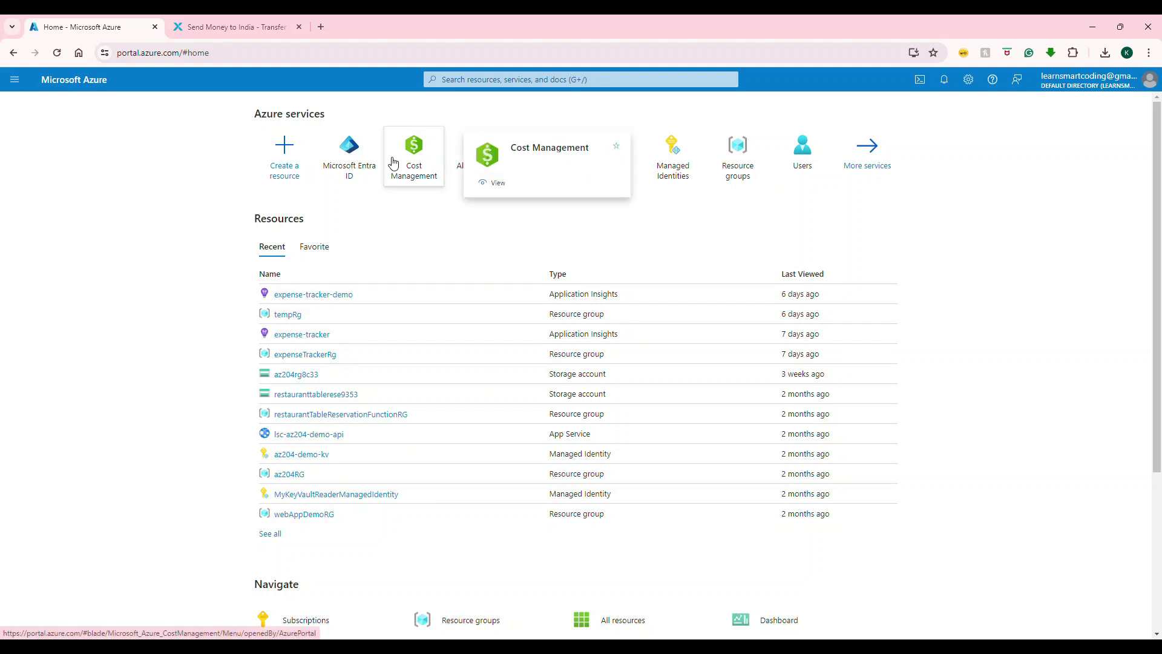
- Go to Cost Management from the portal's Azure services tiles
left_click(417, 147)
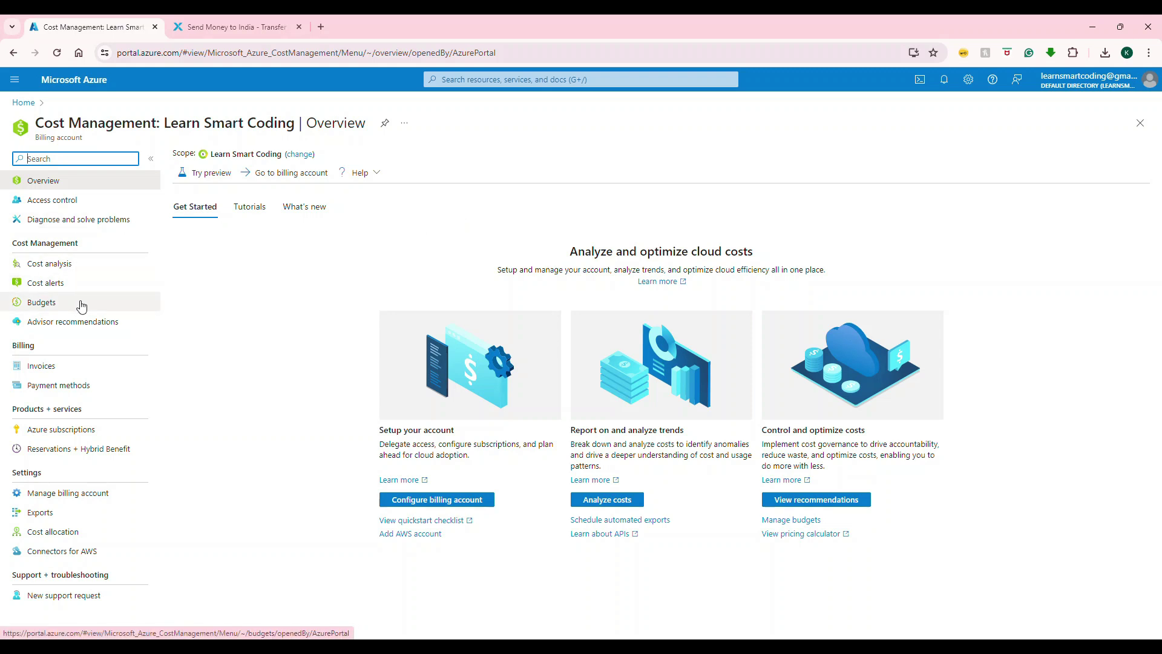
- Check Payment methods' Azure credits: the $200 sign-up credit is expired with $0.00 balance
left_click(66, 394)
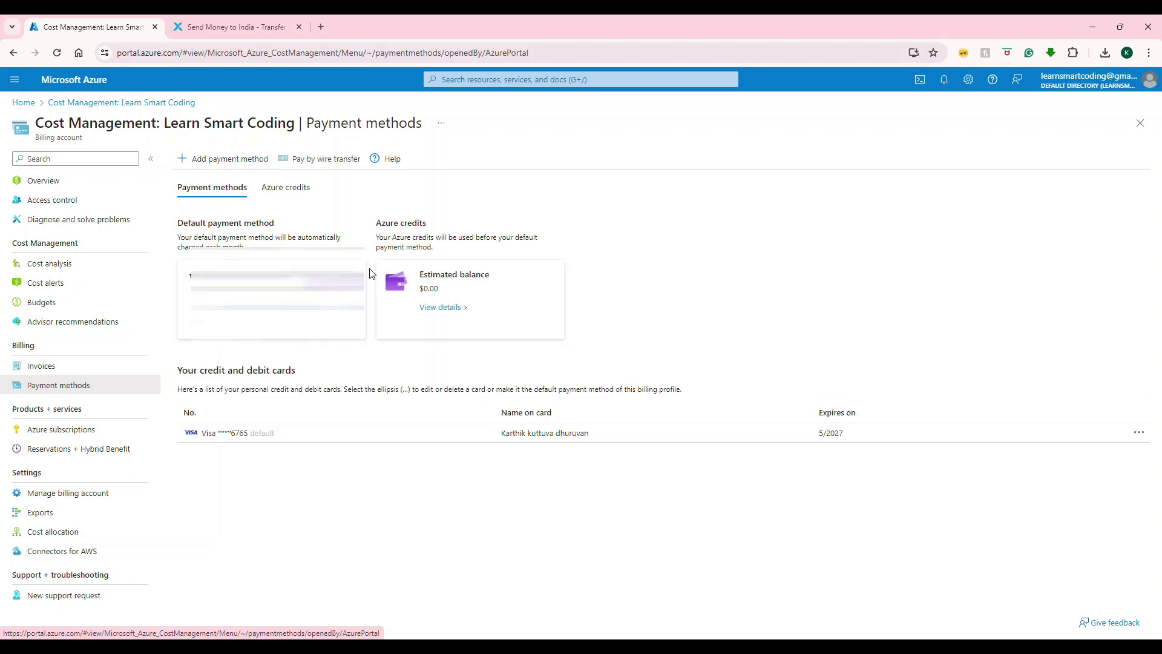
left_click(292, 189)
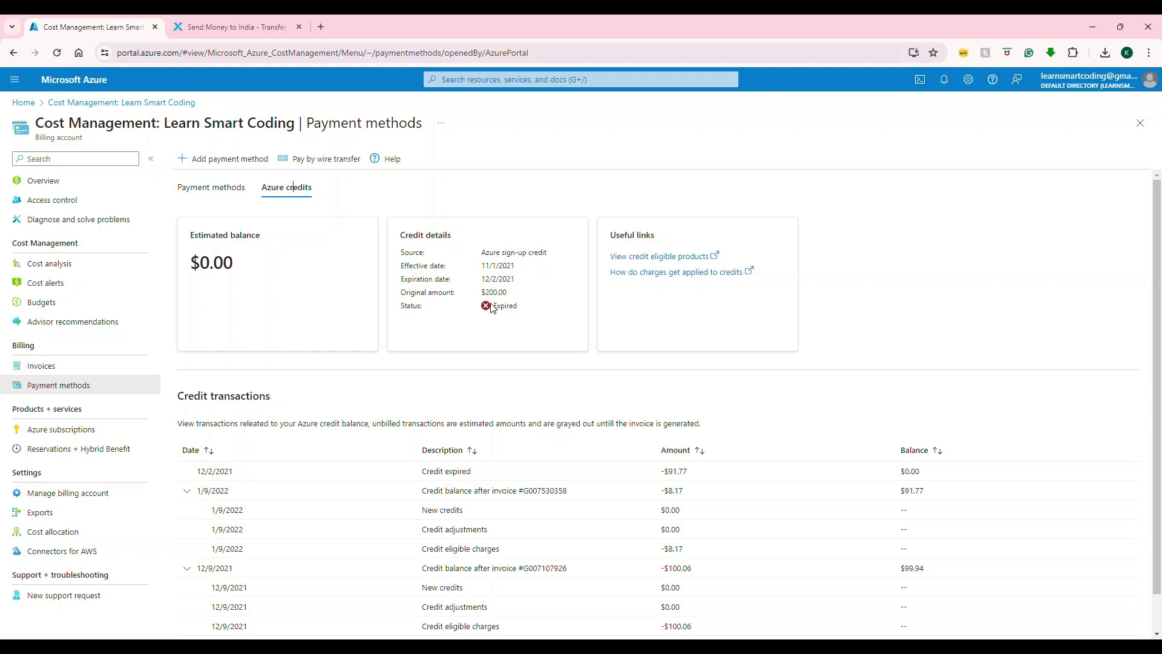
scroll(509, 305, "down", 1)
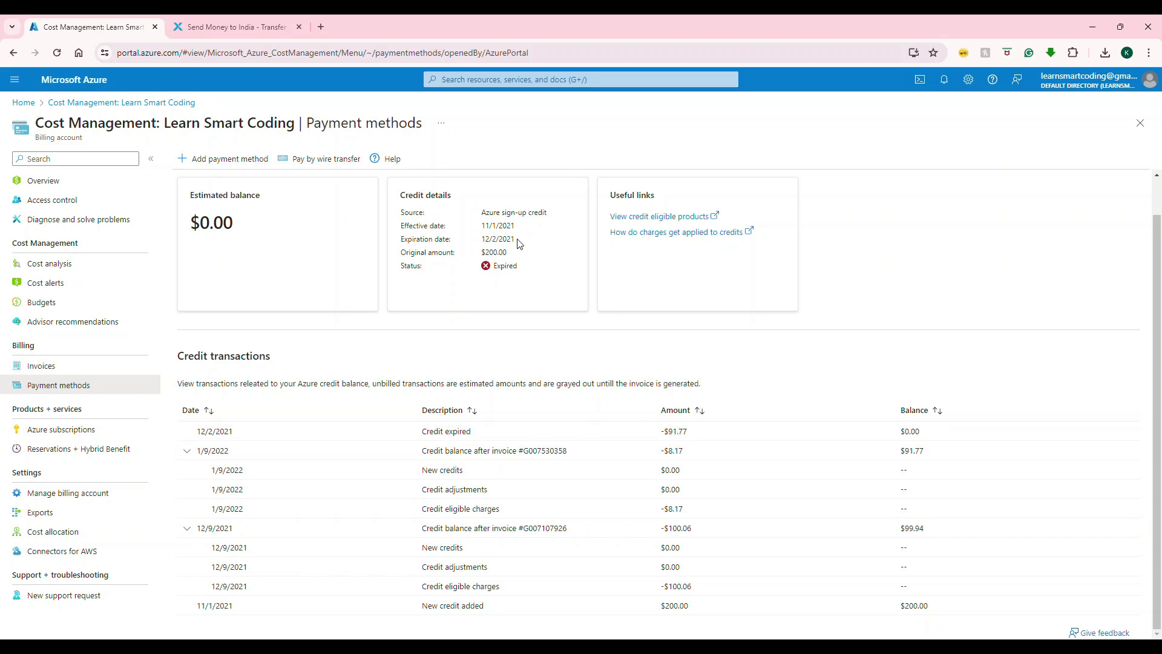
- Show Invoices: 12 paid invoices from 7/9/2023 to 6/9/2024, $0.00 due
left_click(66, 375)
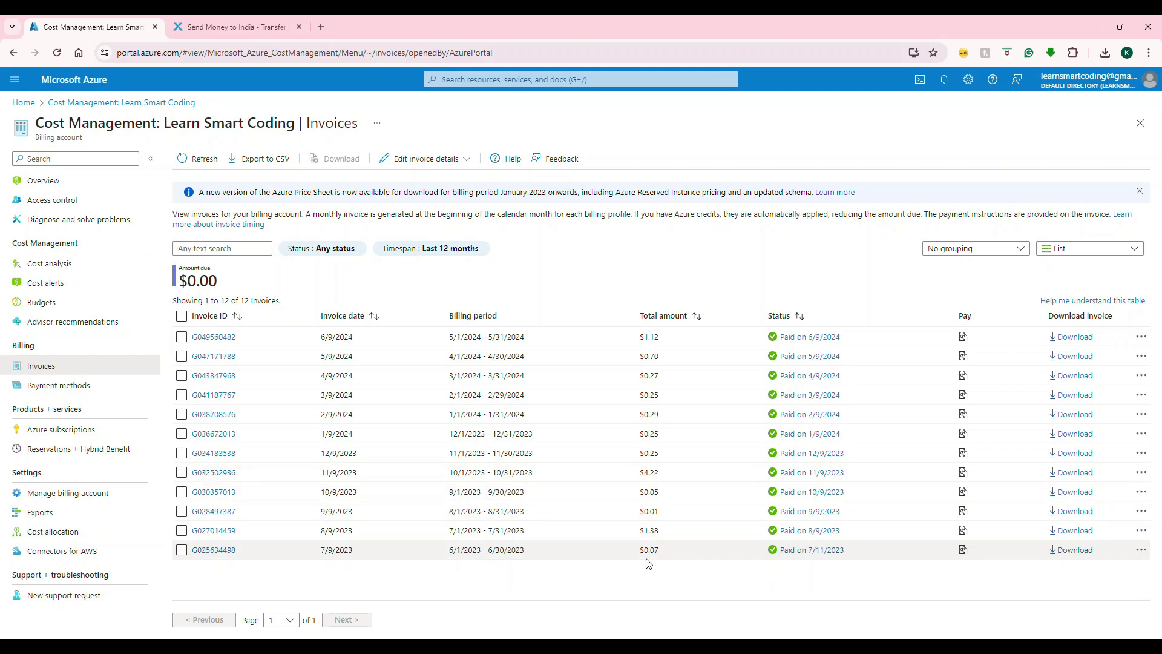
- Convert the invoice amounts 0.07 and 0.25 USD to rupees in Xoom's calculator
left_click(278, 29)
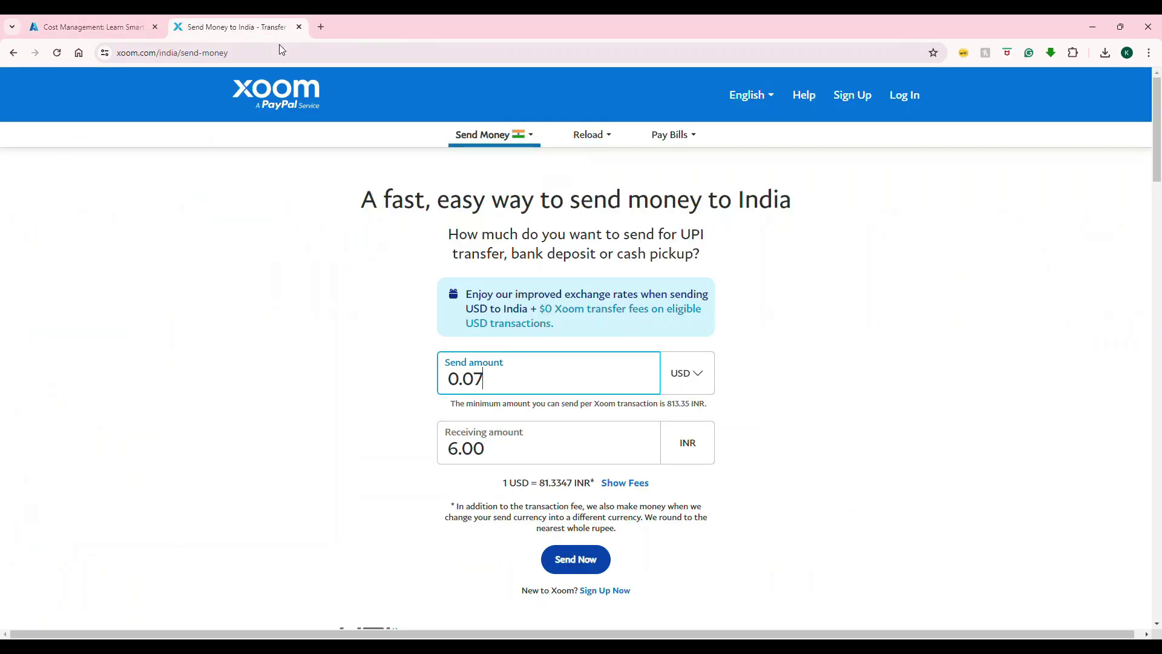
type("0.07")
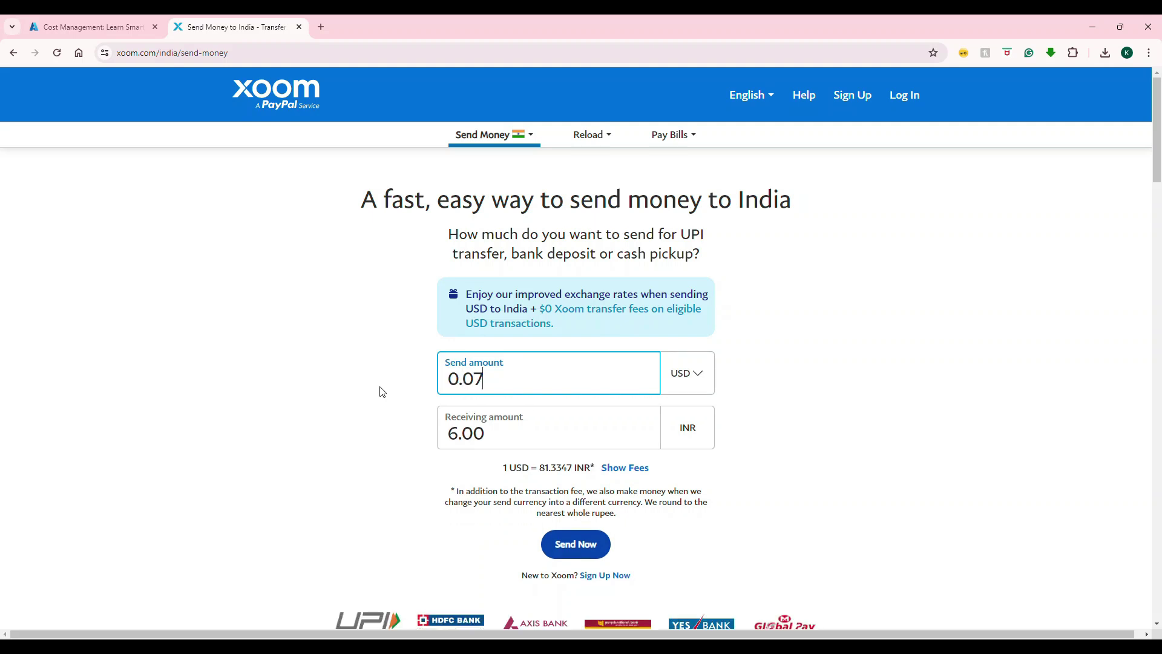
key("Tab")
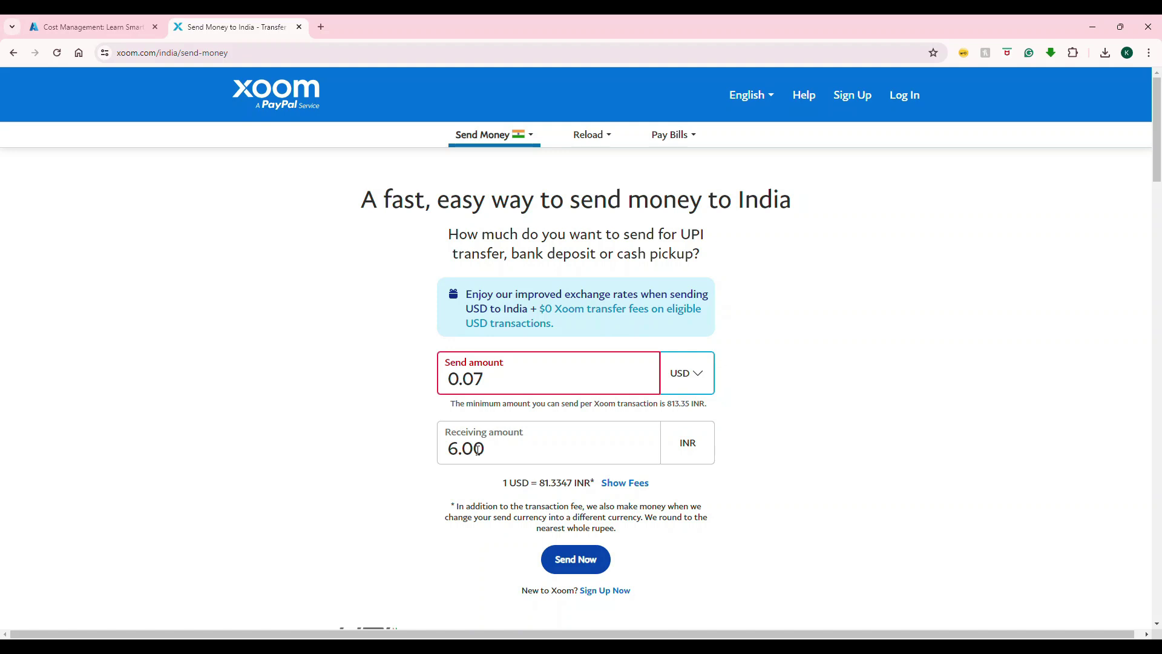
key("ctrl+shift+Tab")
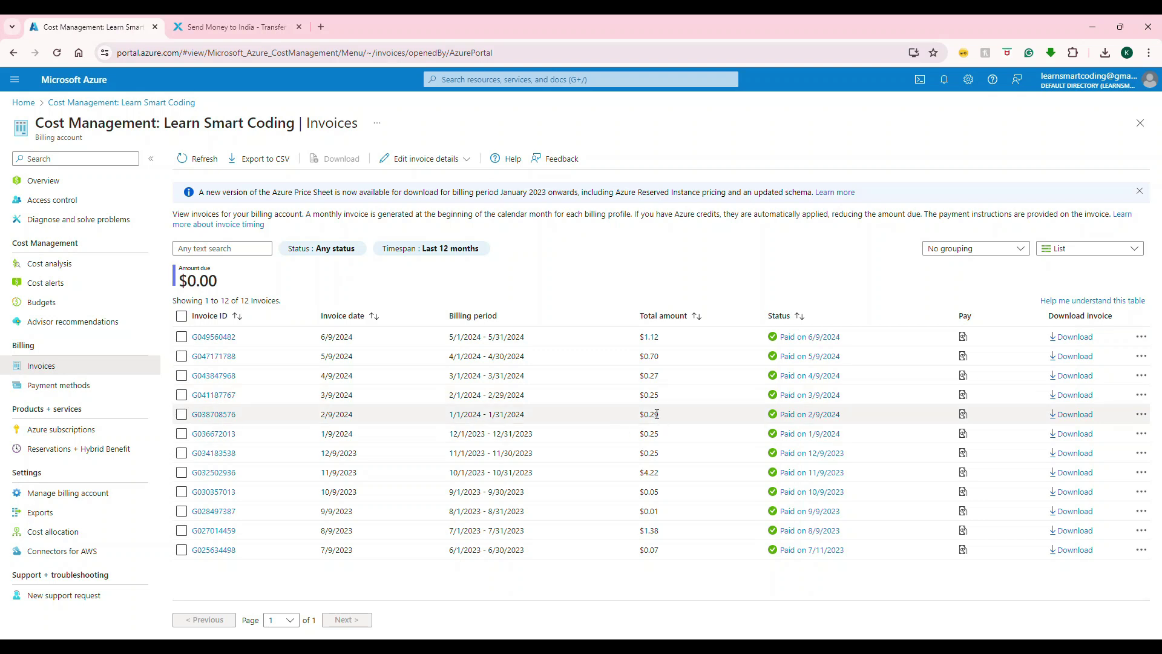
left_click(230, 27)
left_click_drag(519, 358, 408, 382)
type("0.25")
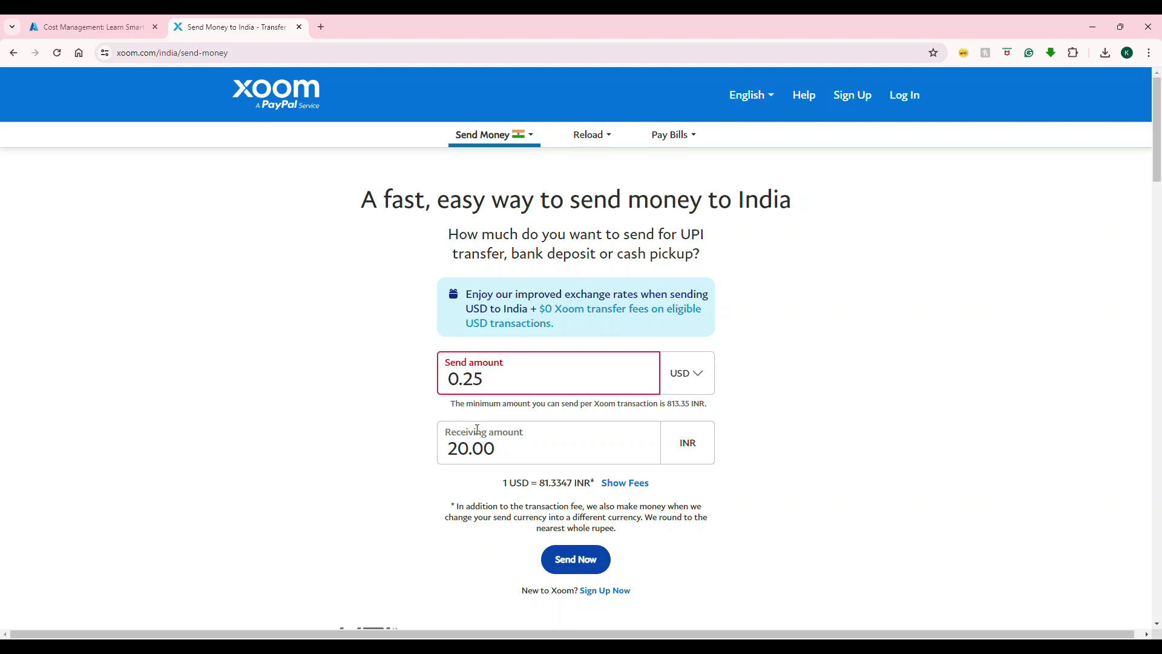
- Convert the 4.22 USD invoice total, which comes to 343.00 INR
left_click(83, 27)
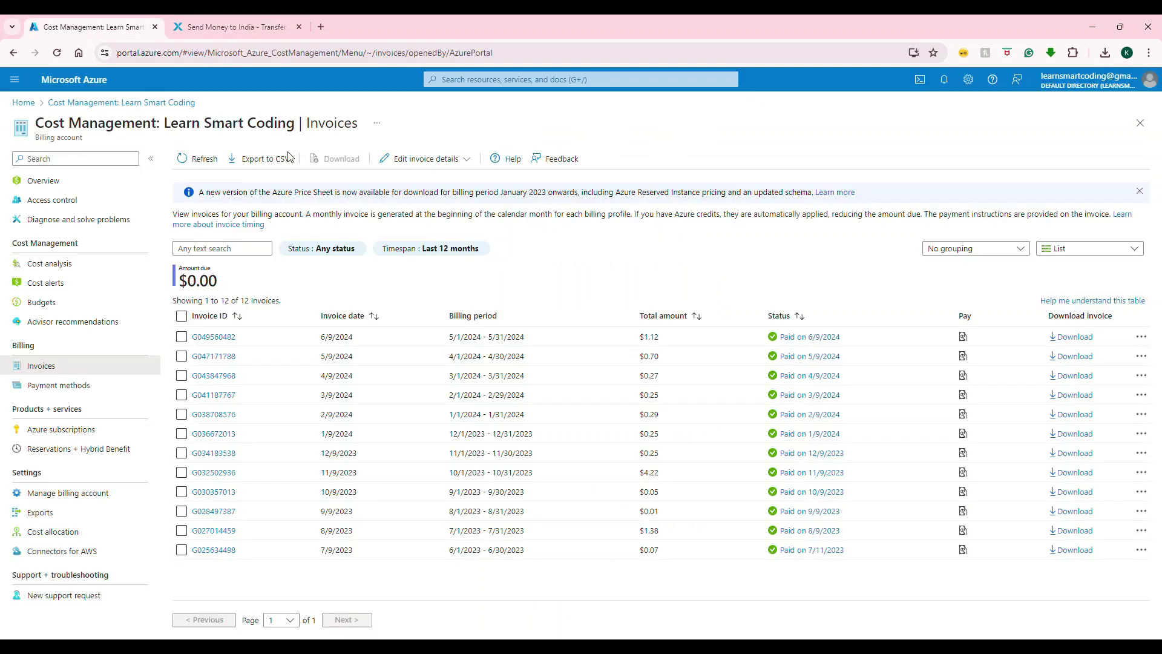
left_click(262, 29)
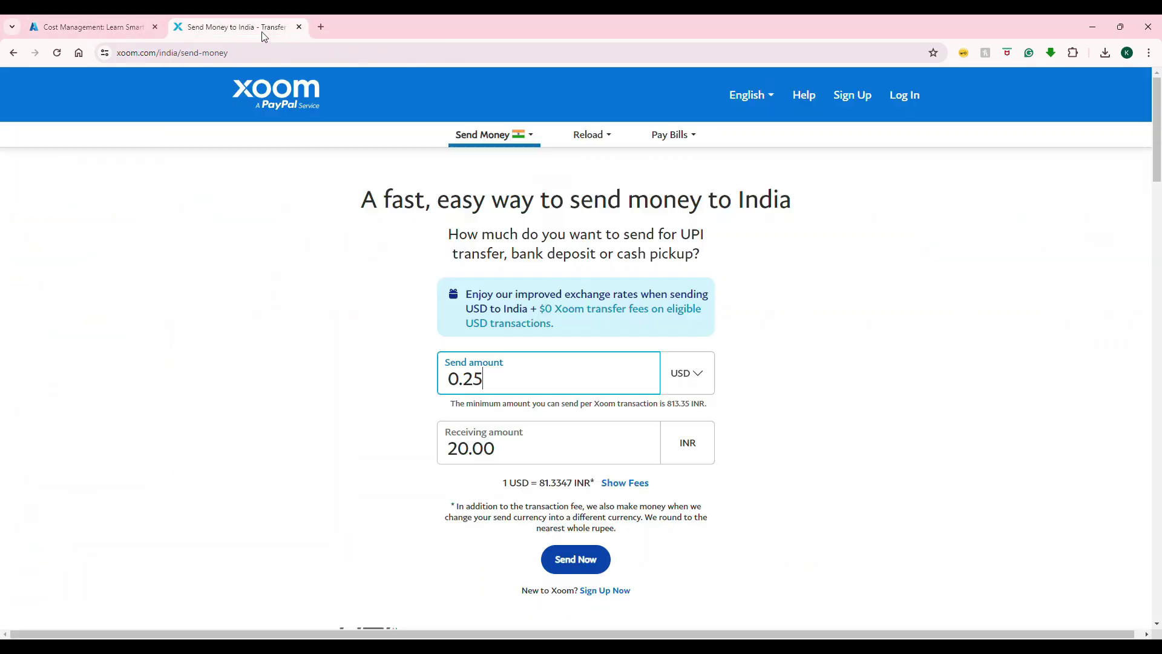
left_click_drag(533, 381, 238, 384)
type("4.22")
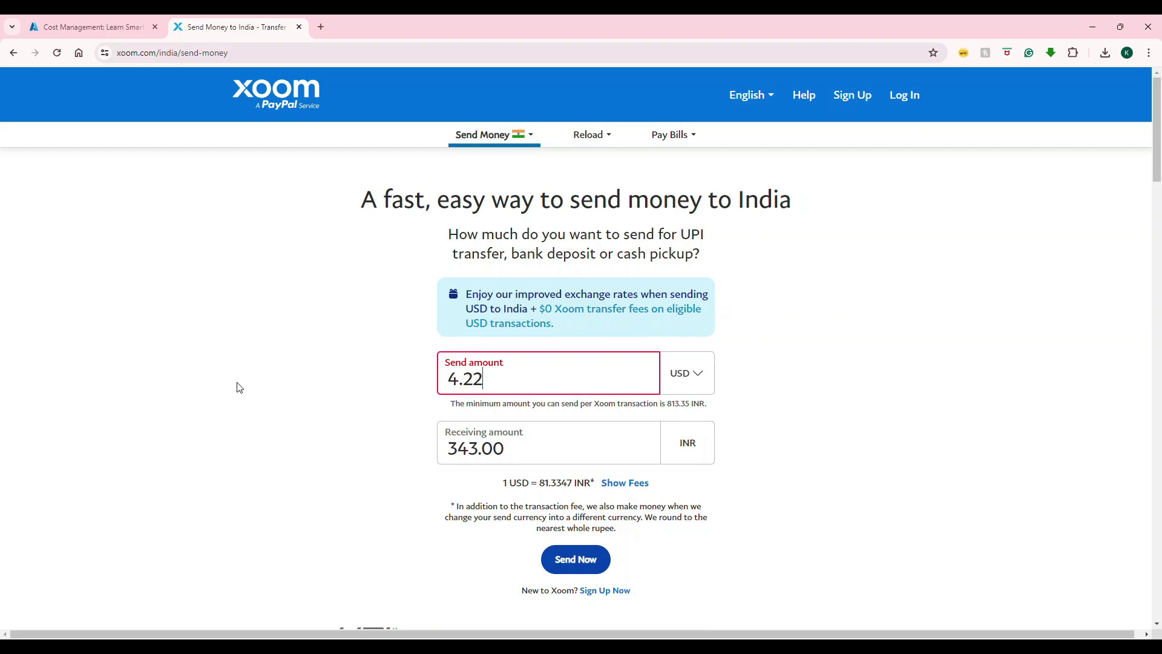
- Back in Azure, view the active alert: actual cost over 50% of MonthlySpending
left_click(90, 27)
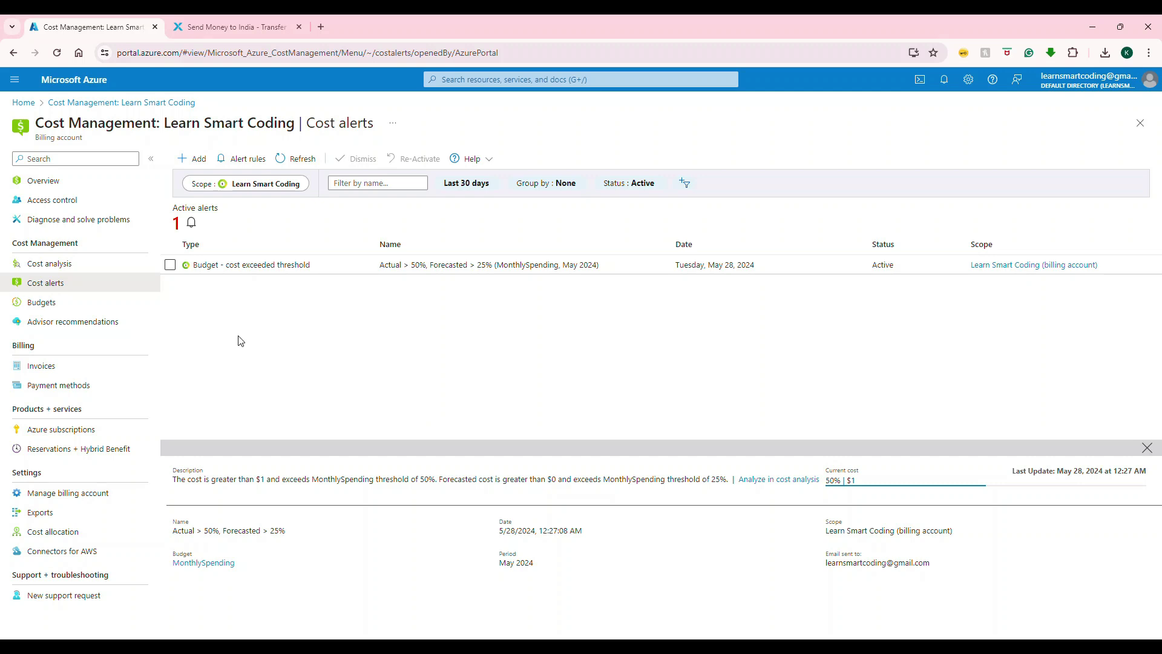
- Show the Budgets list with the $2.00 MonthlySpending budget at 45.70% progress
left_click(62, 312)
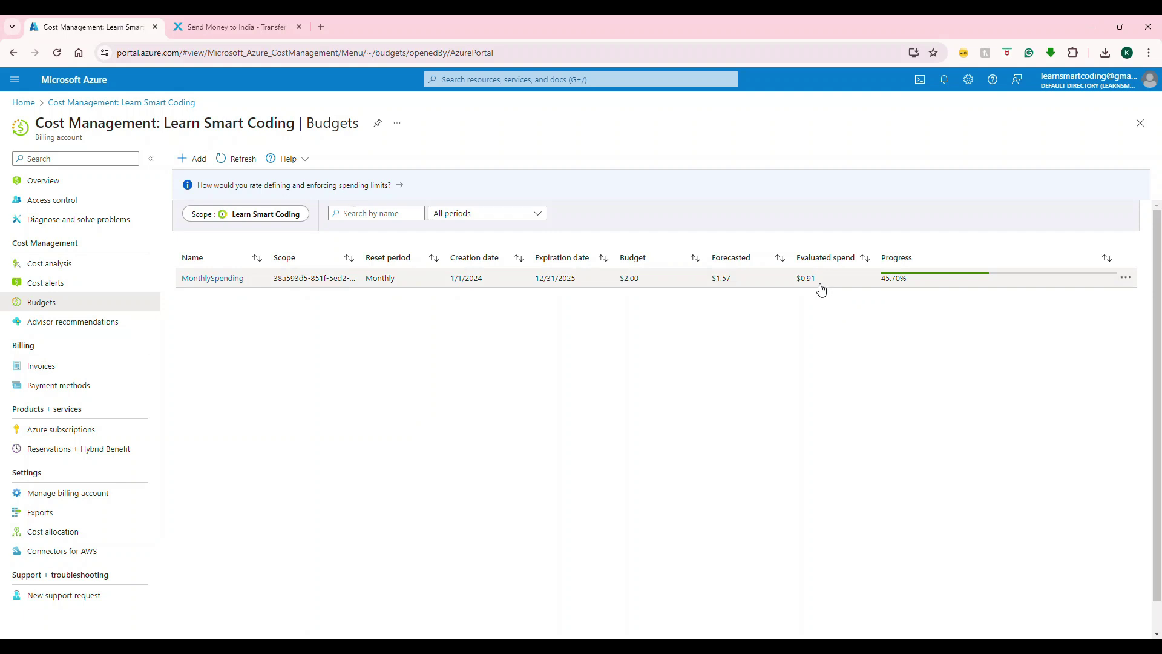
- Add budget 'MyLearningCost' with Monthly reset, June creation month and a $1 amount
left_click(195, 169)
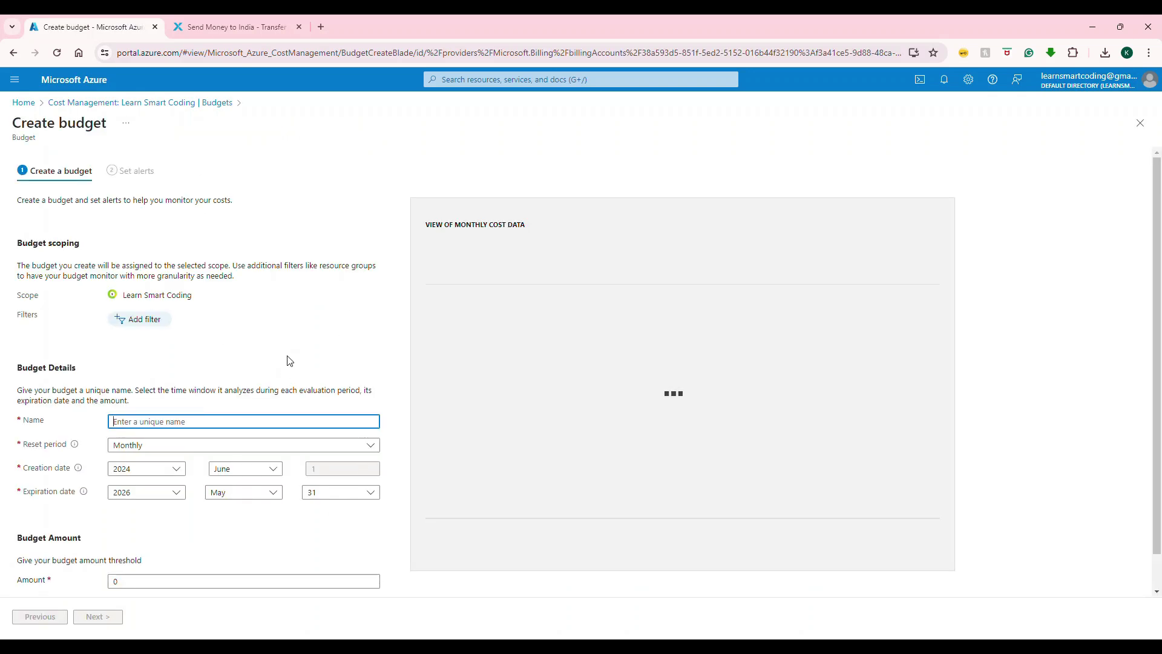
scroll(287, 361, "down", 1)
left_click(130, 364)
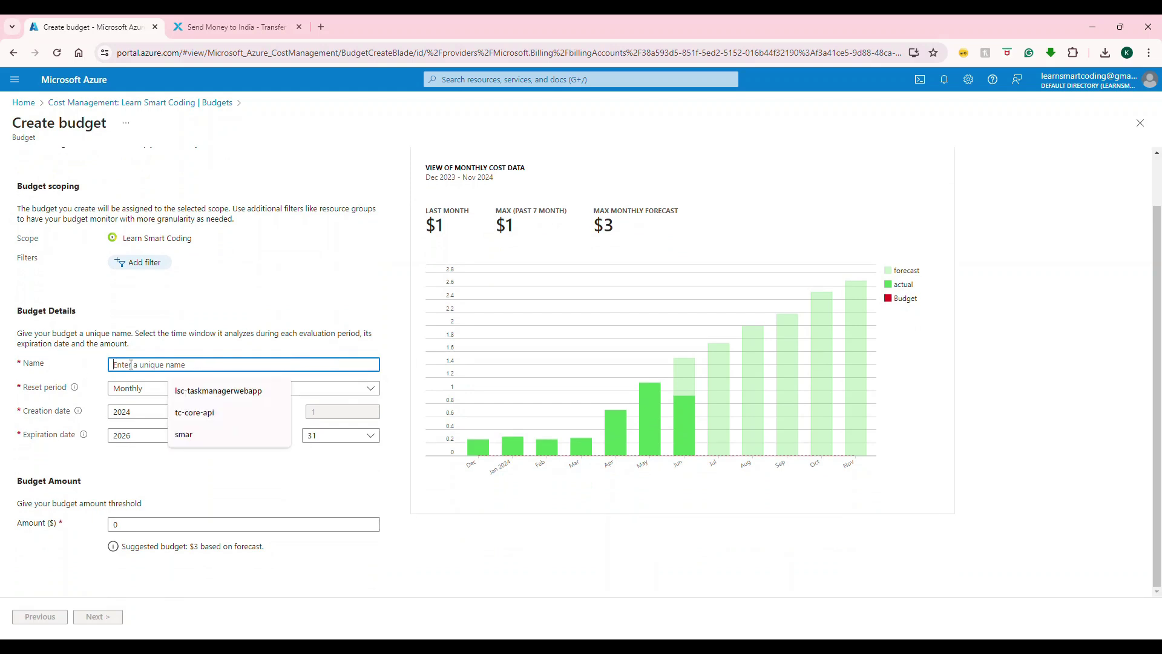
type("MyLearningCost")
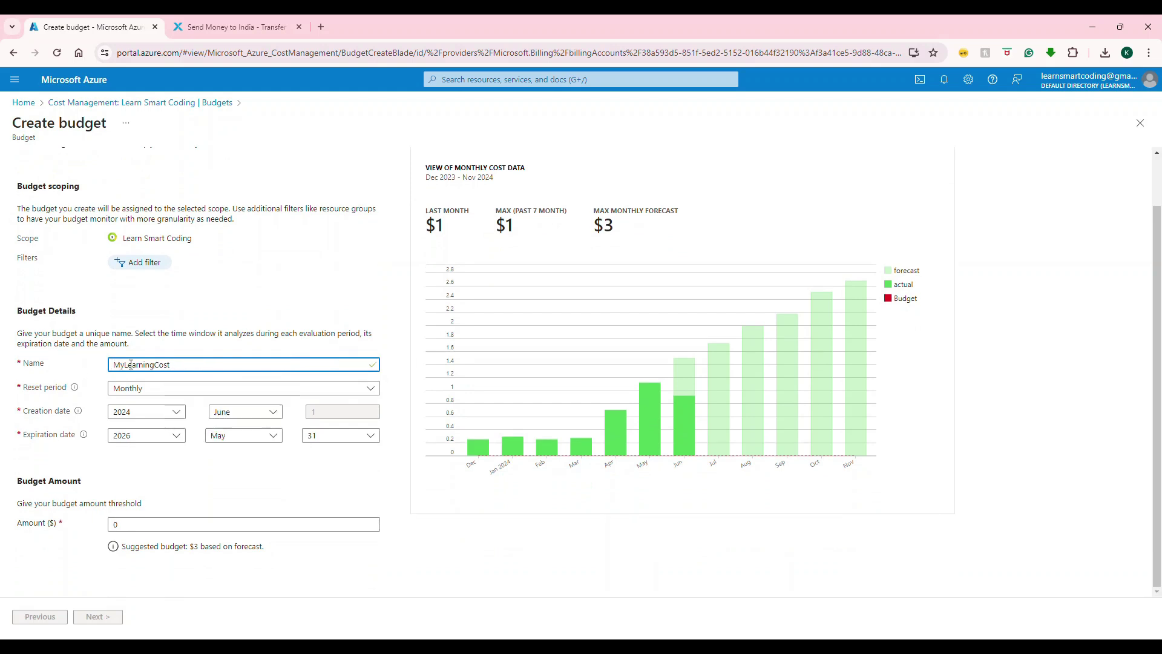
left_click(204, 390)
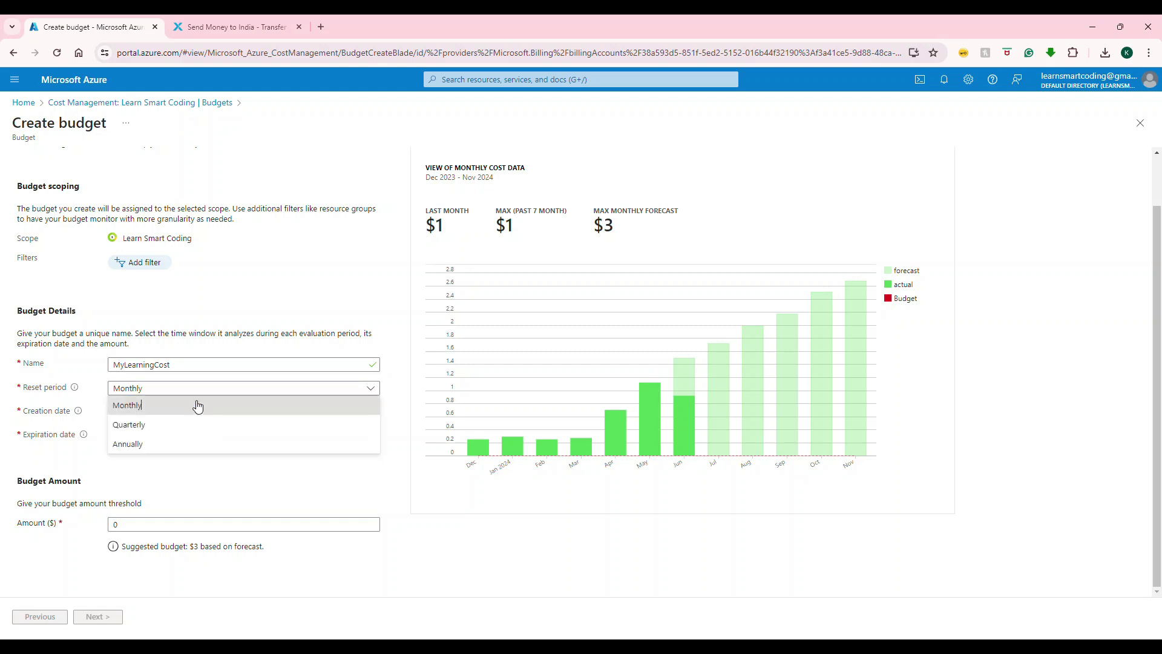
left_click(196, 405)
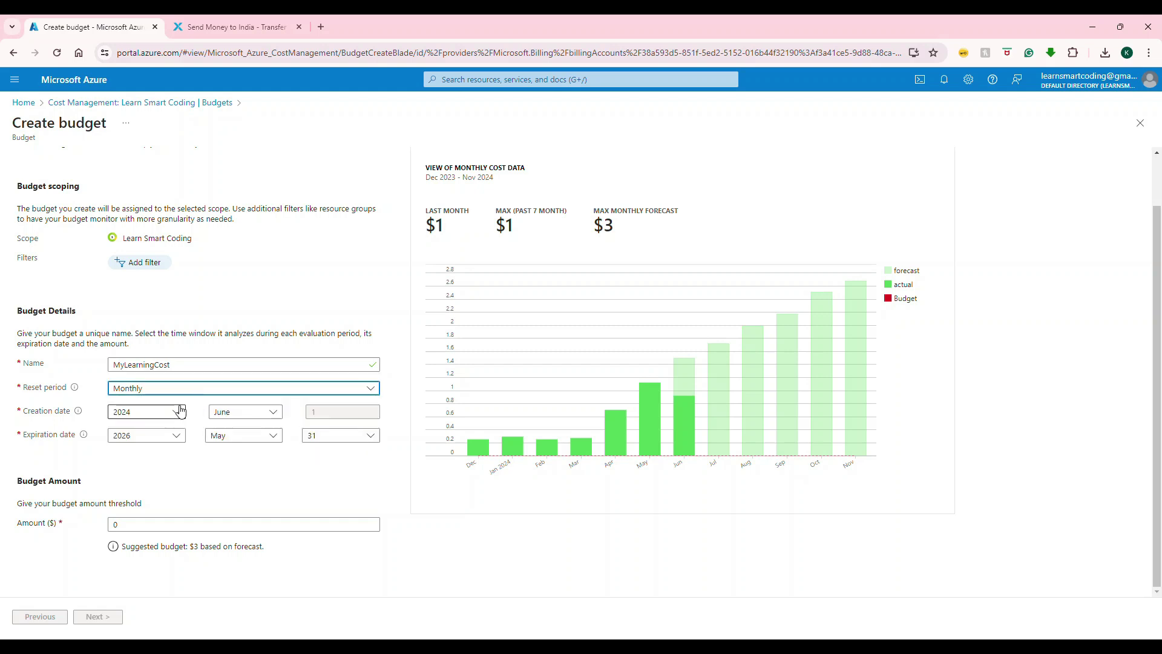
left_click(234, 417)
left_click(232, 427)
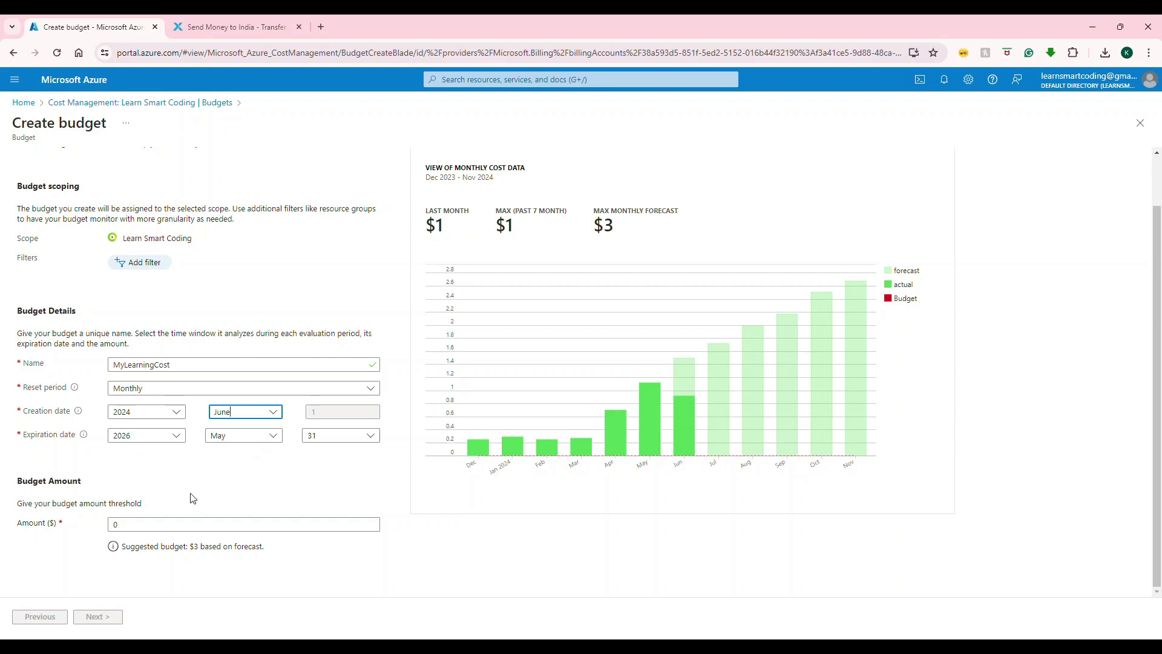
left_click(112, 524)
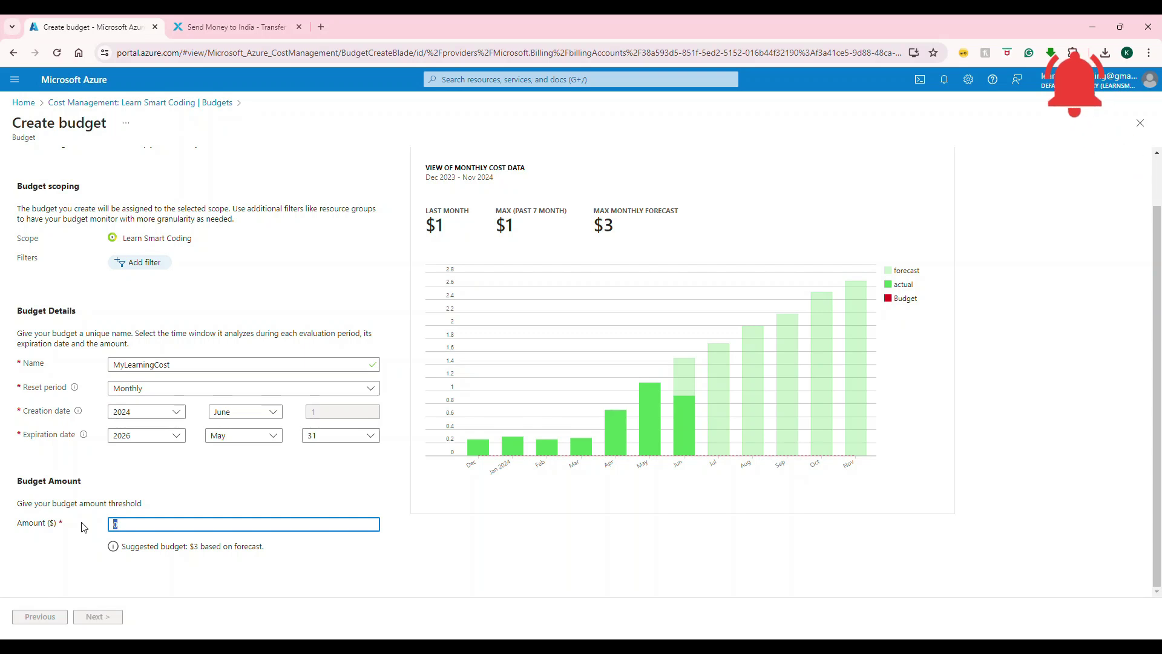
type("1")
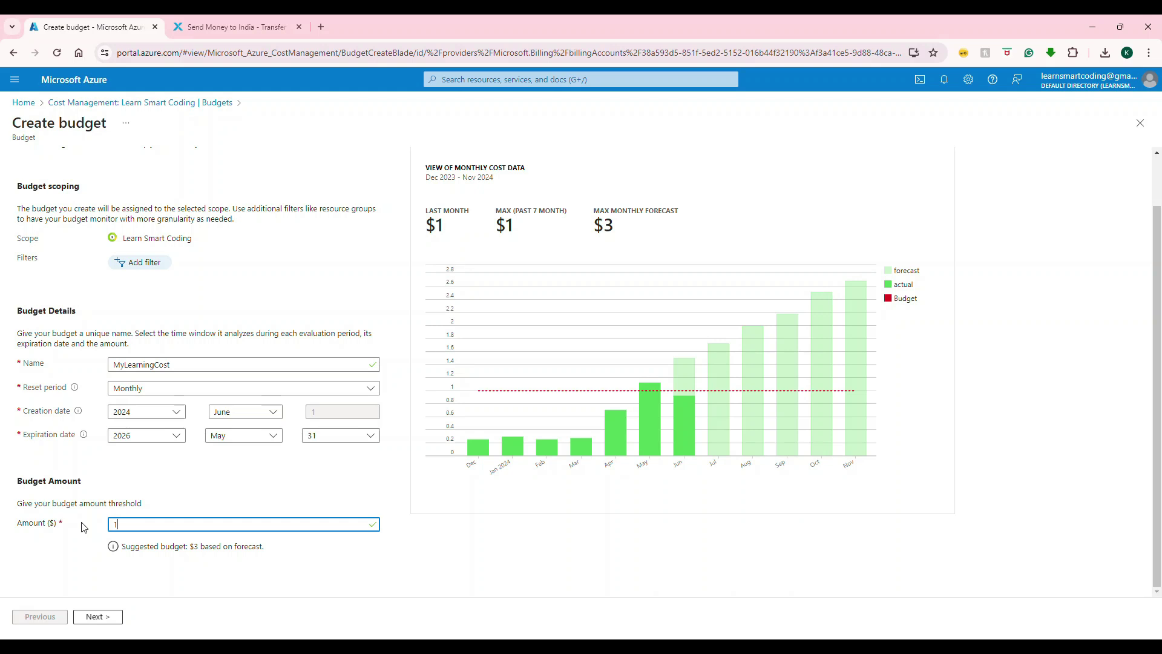
left_click(115, 617)
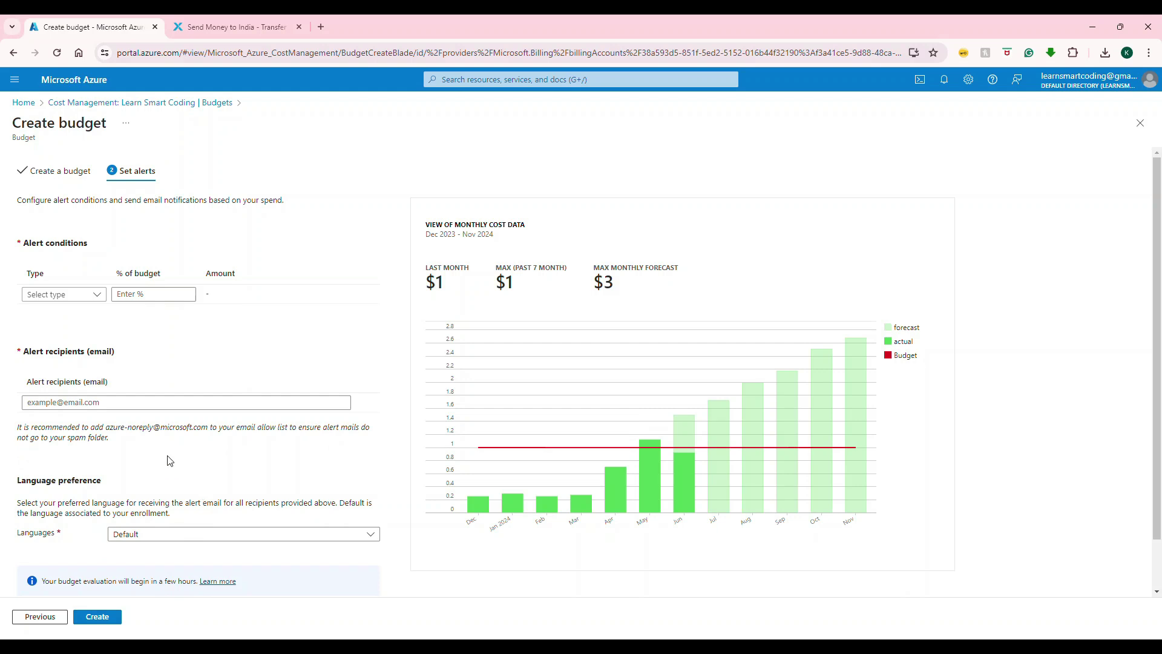
- Add a Forecasted alert at 50% of budget, emailed to the account's e-mail address
left_click(73, 400)
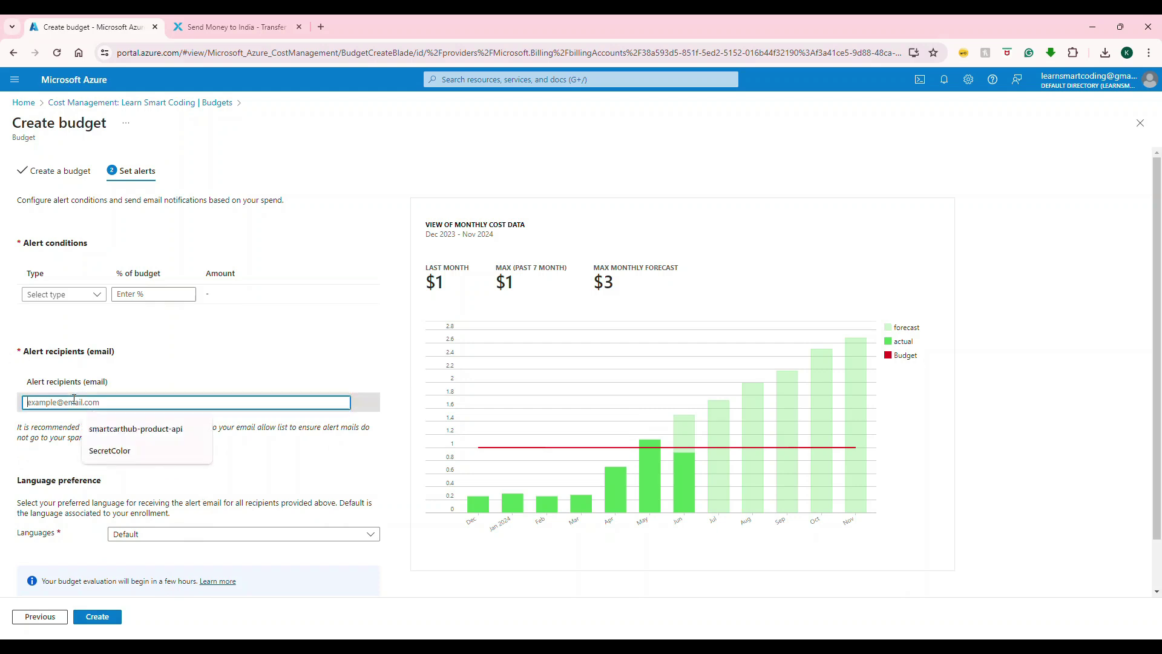
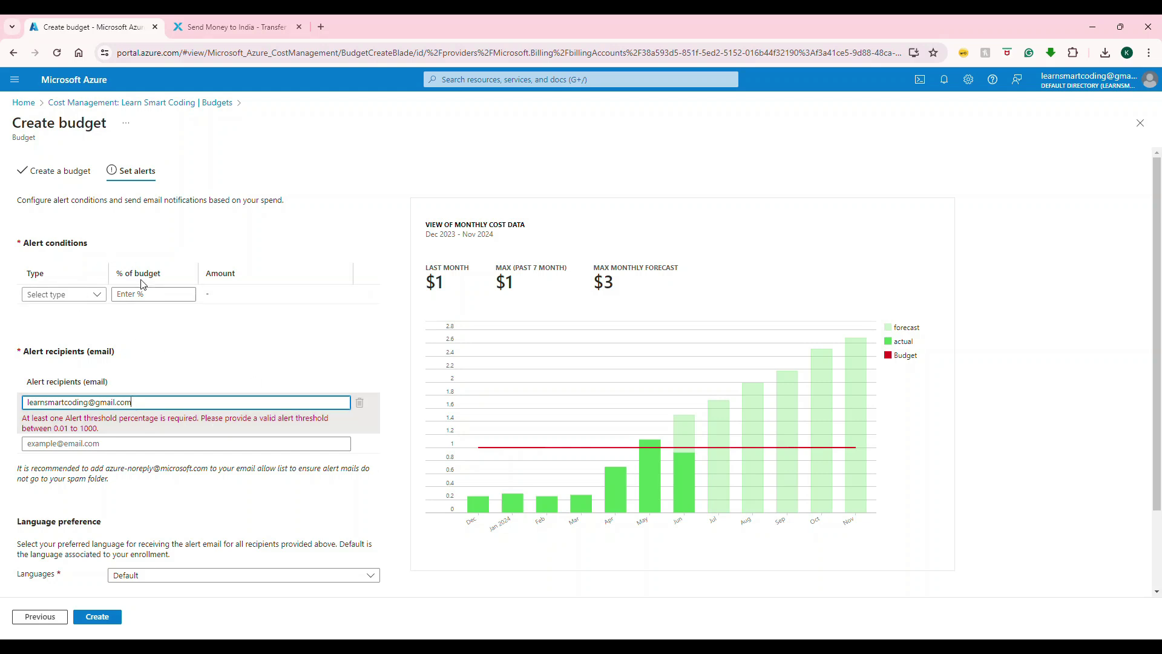
left_click(67, 294)
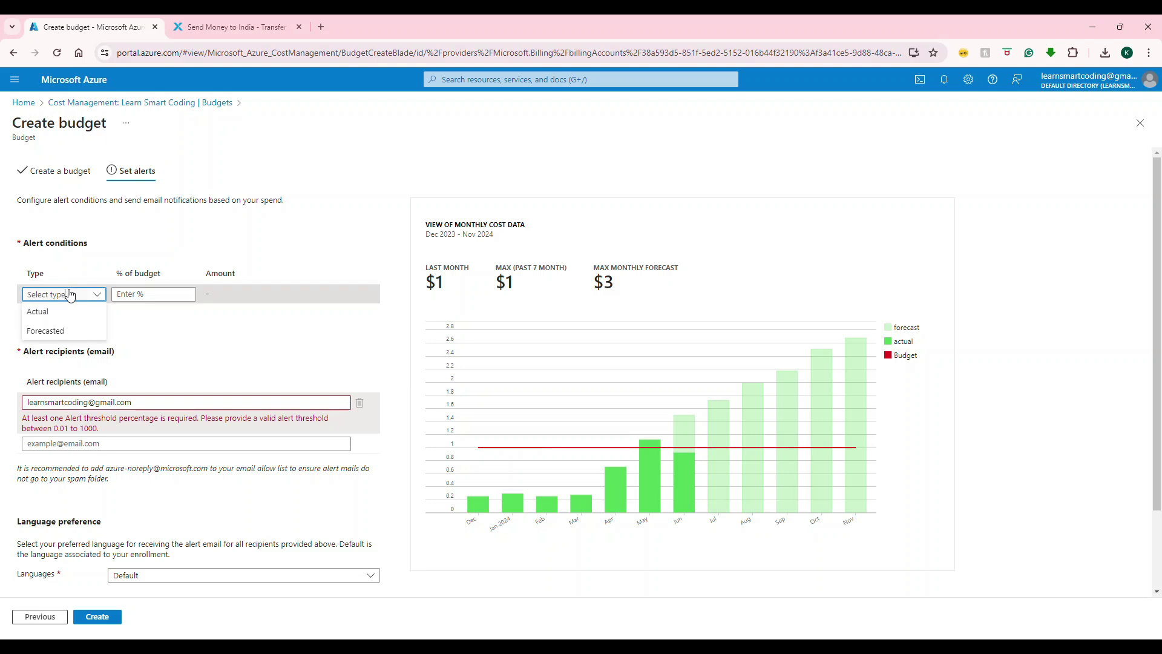
left_click(59, 330)
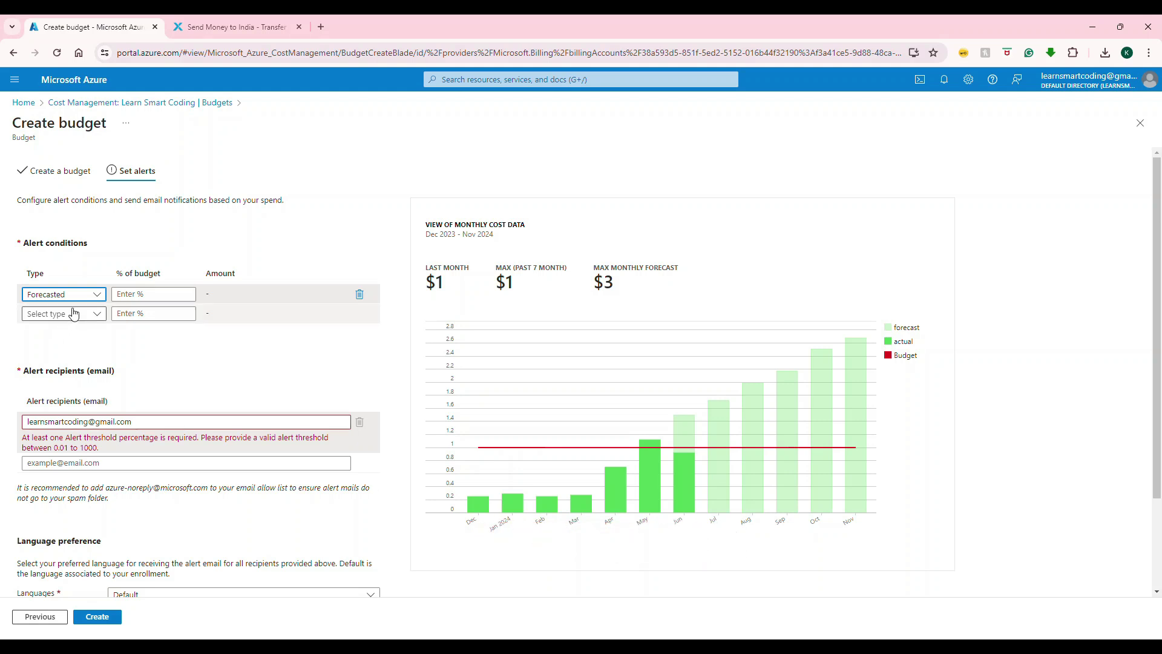
left_click(156, 299)
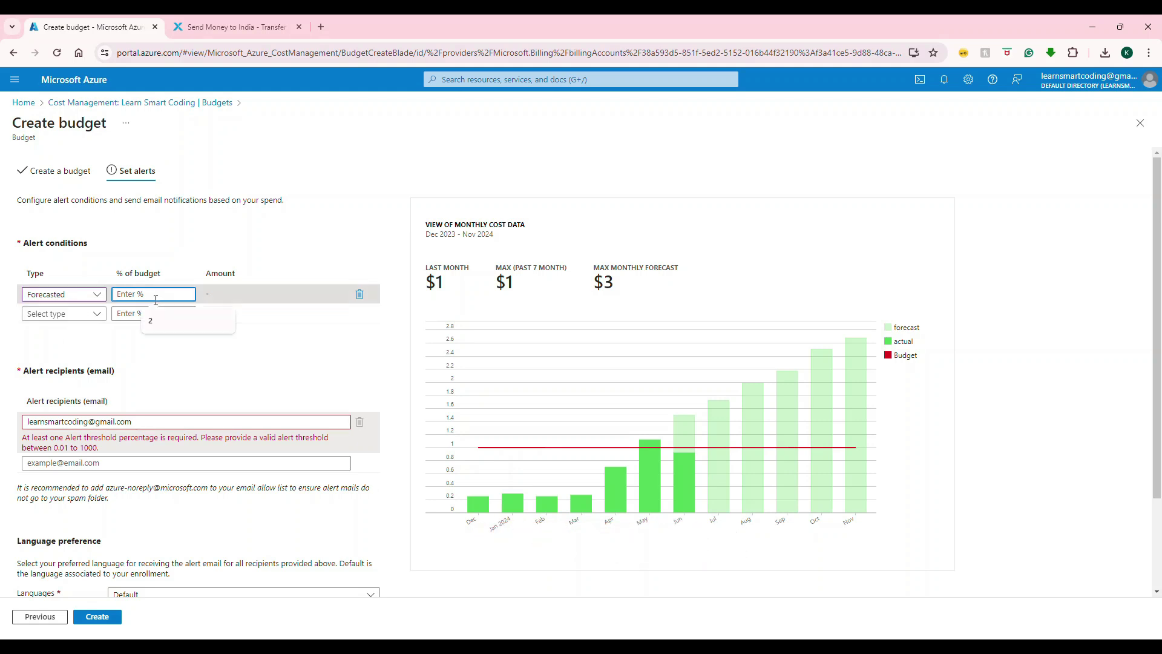
type("50")
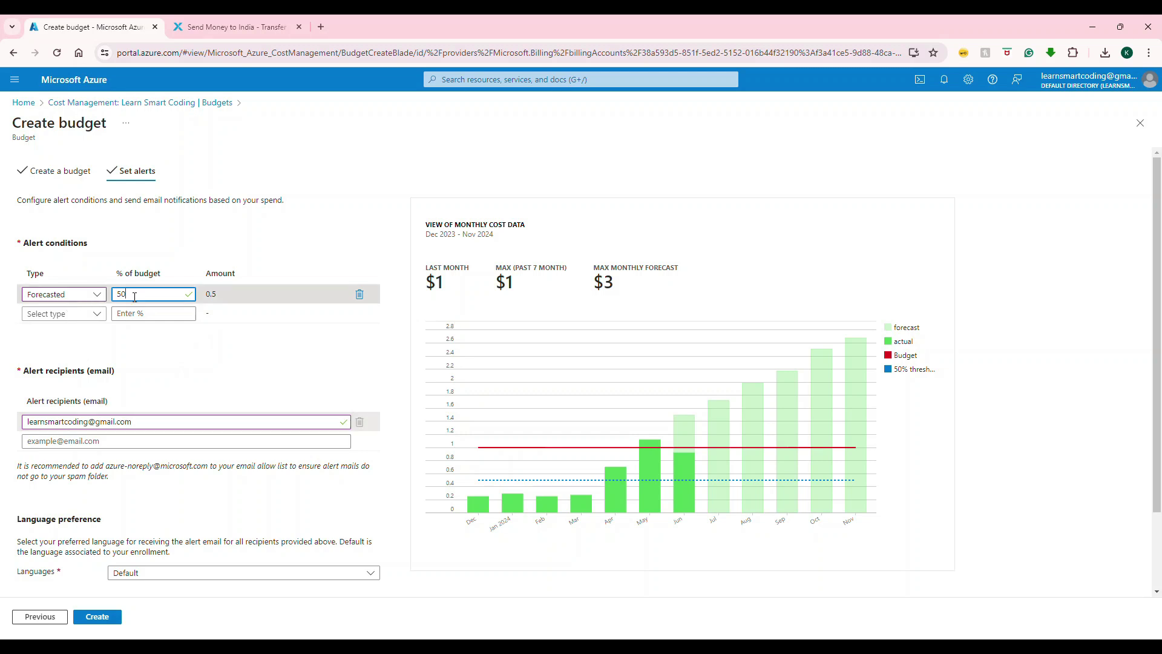
- Keep the alert language at Default and create the MyLearningCost budget
scroll(184, 404, "down", 1)
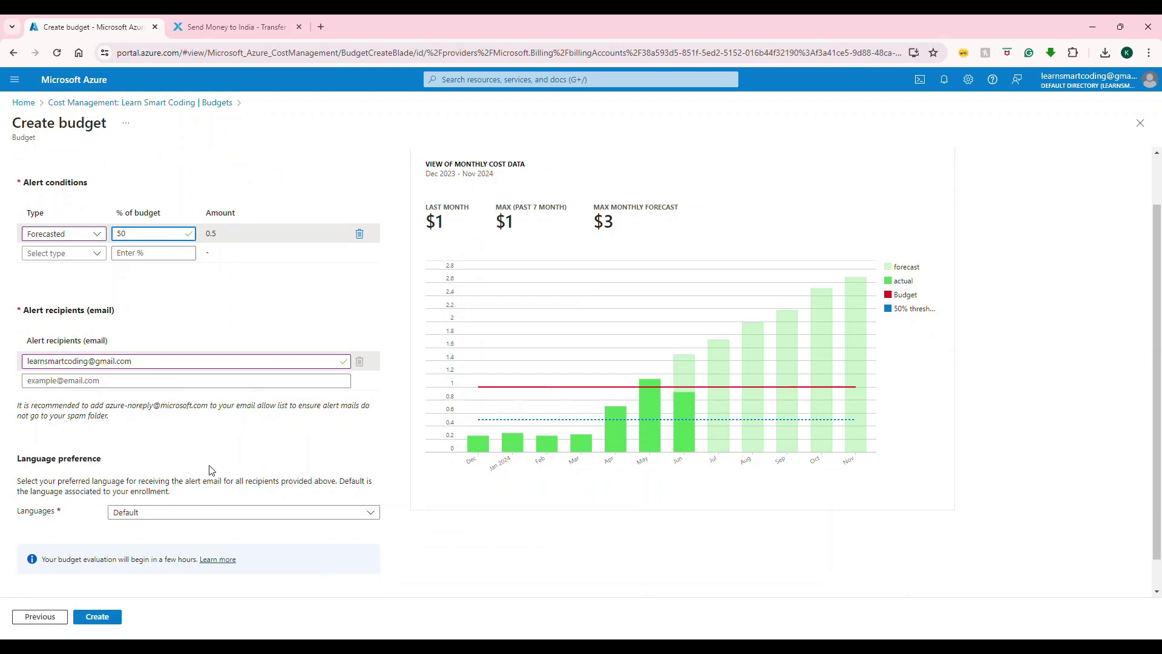
left_click(158, 513)
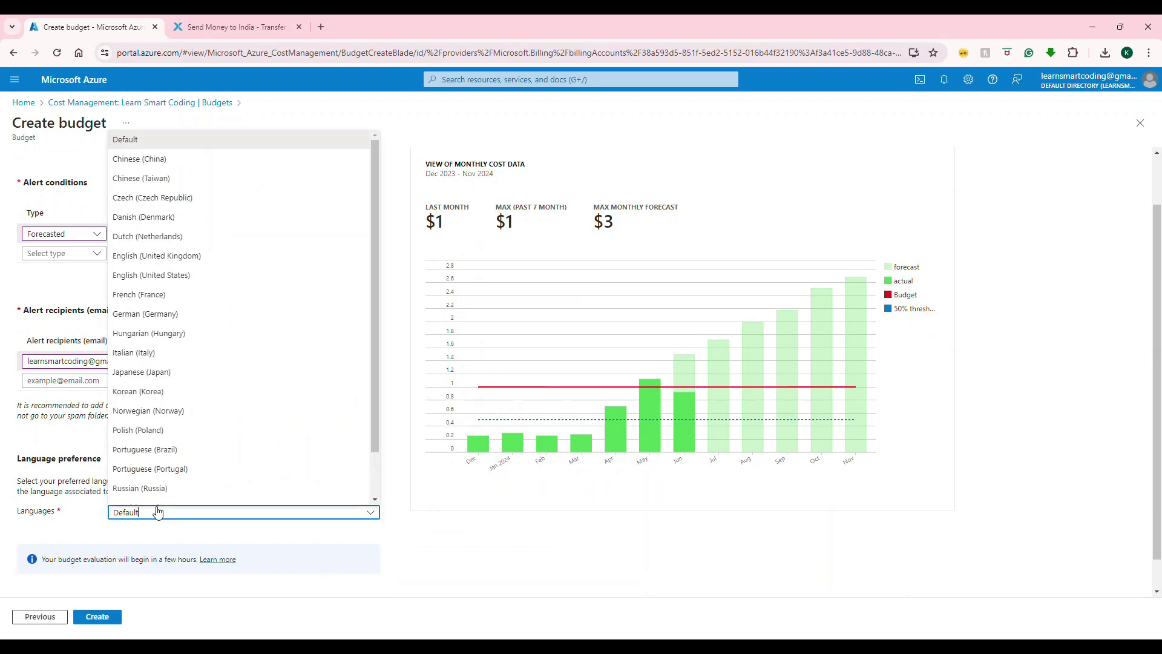
left_click(175, 507)
left_click(98, 618)
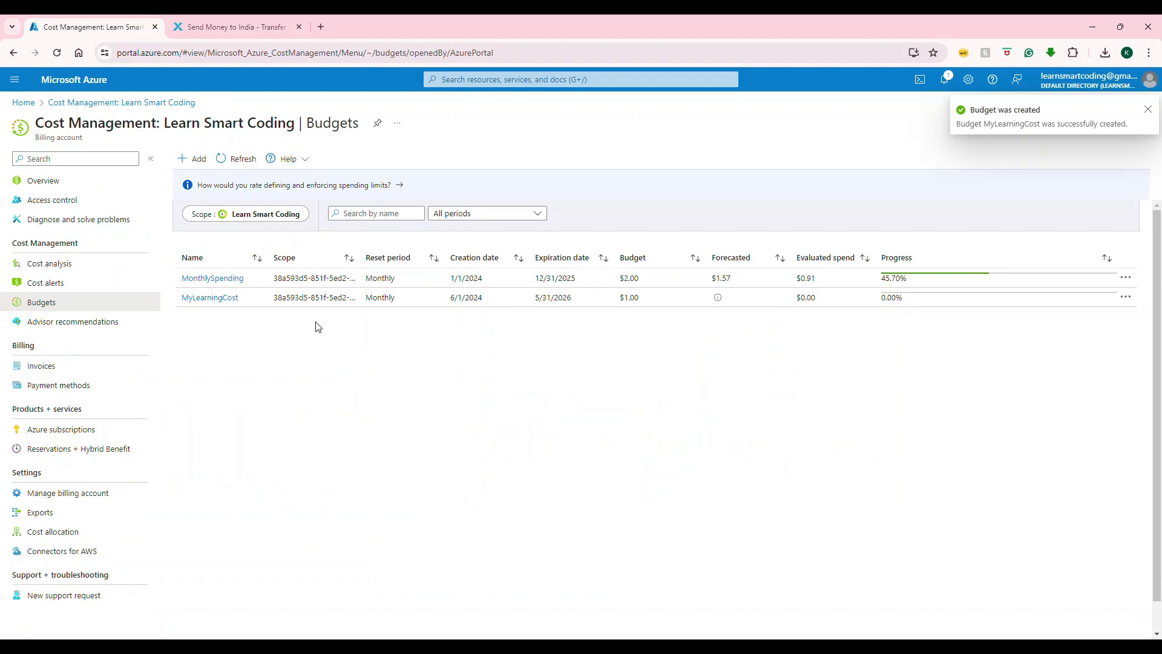
- Compare the MyLearningCost and MonthlySpending budget details, ending on MyLearningCost's details
left_click(225, 299)
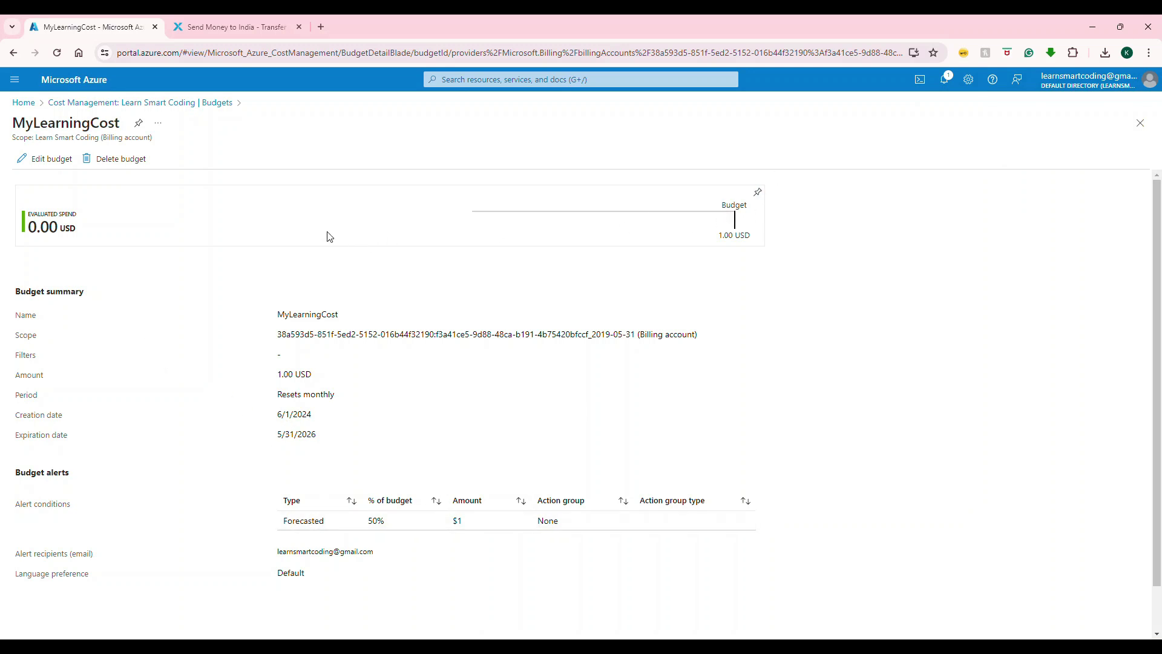
left_click(152, 104)
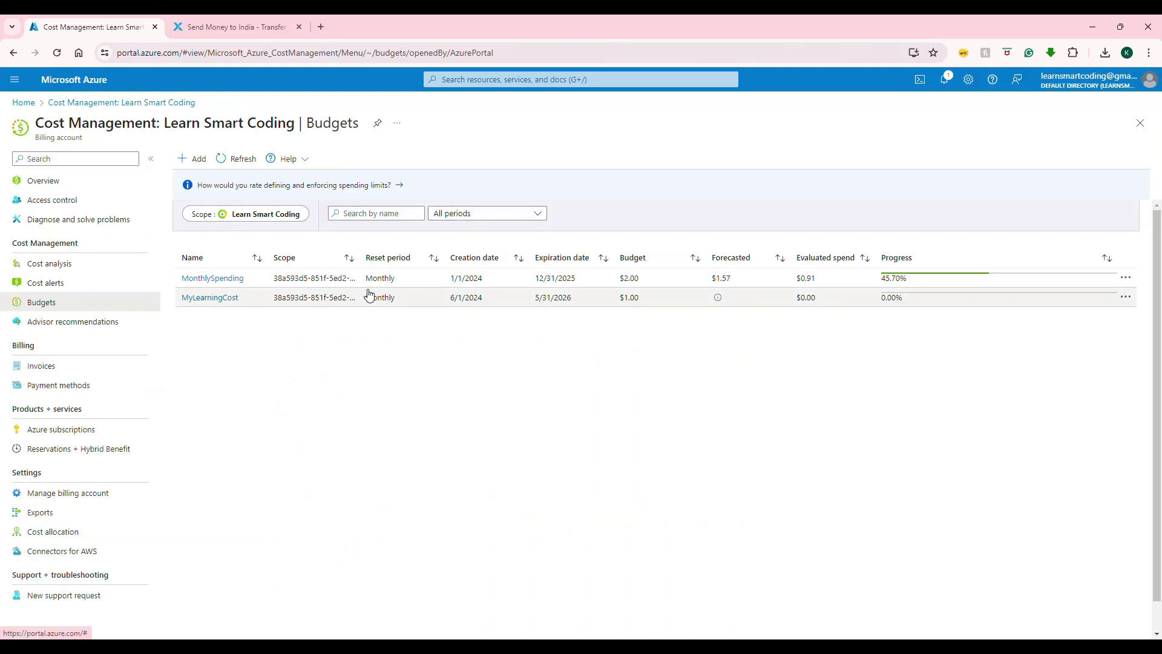
left_click(200, 279)
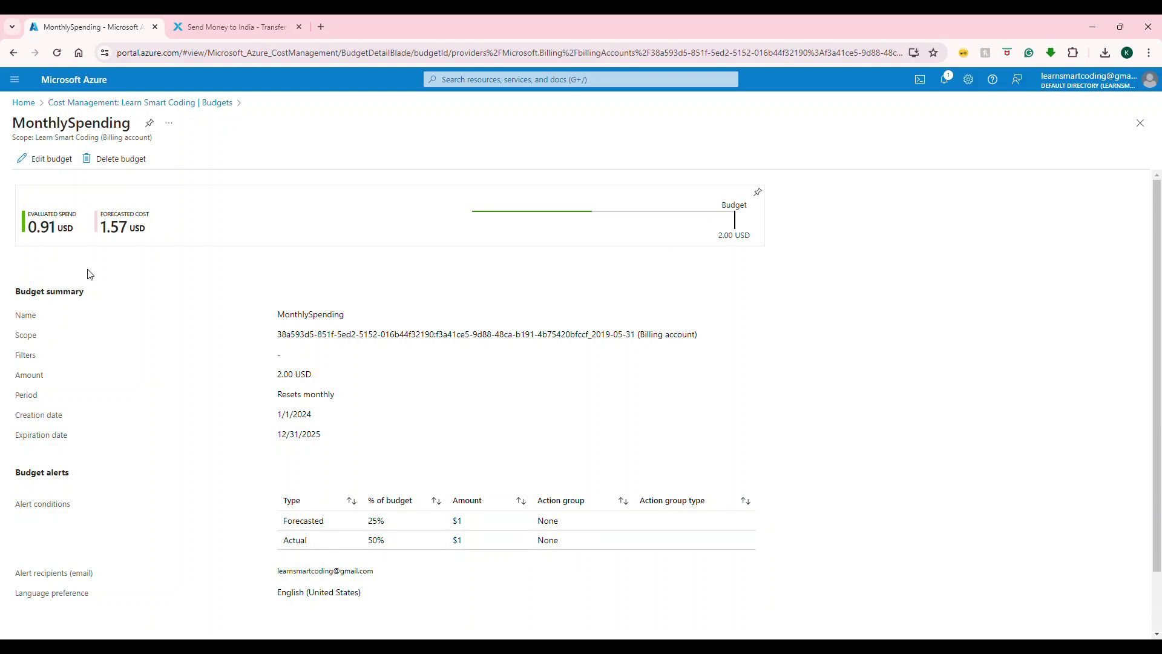
left_click(173, 103)
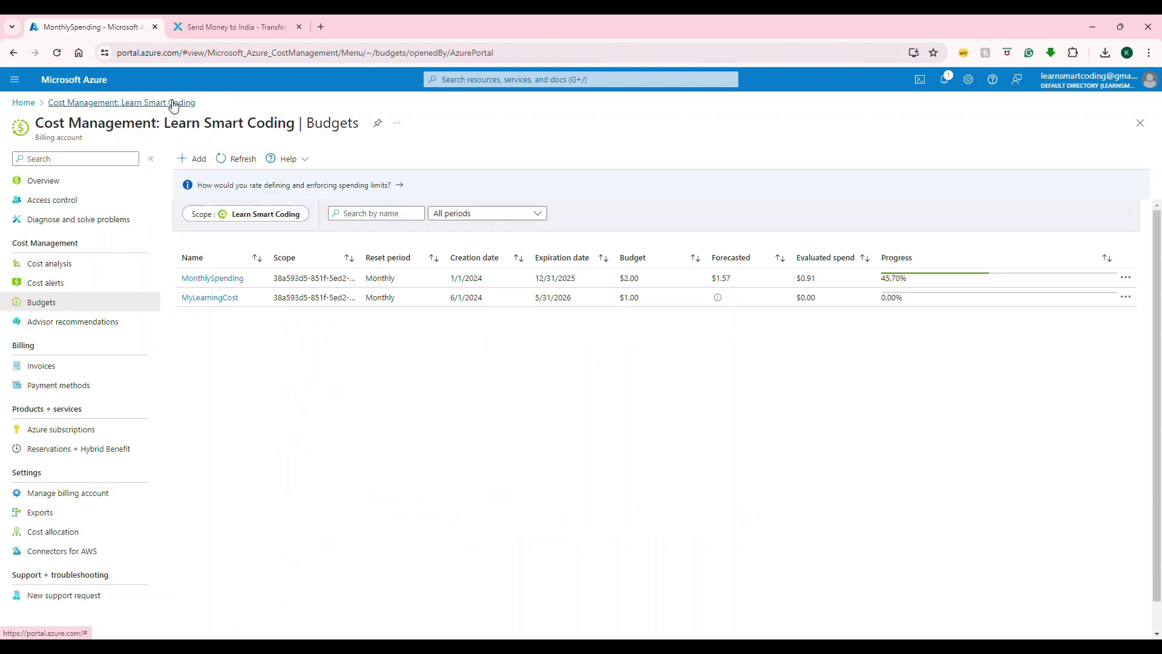
left_click(197, 298)
- Review MyLearningCost's edit form unchanged, return to Budgets, and go to Cost analysis
left_click(44, 161)
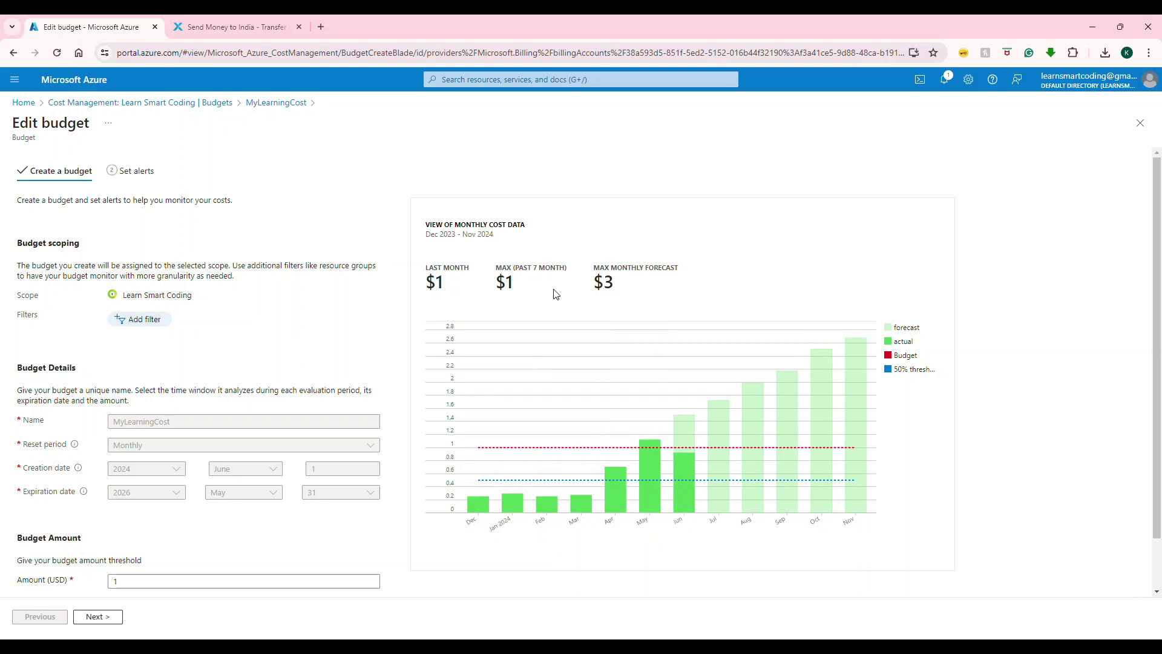
left_click(212, 103)
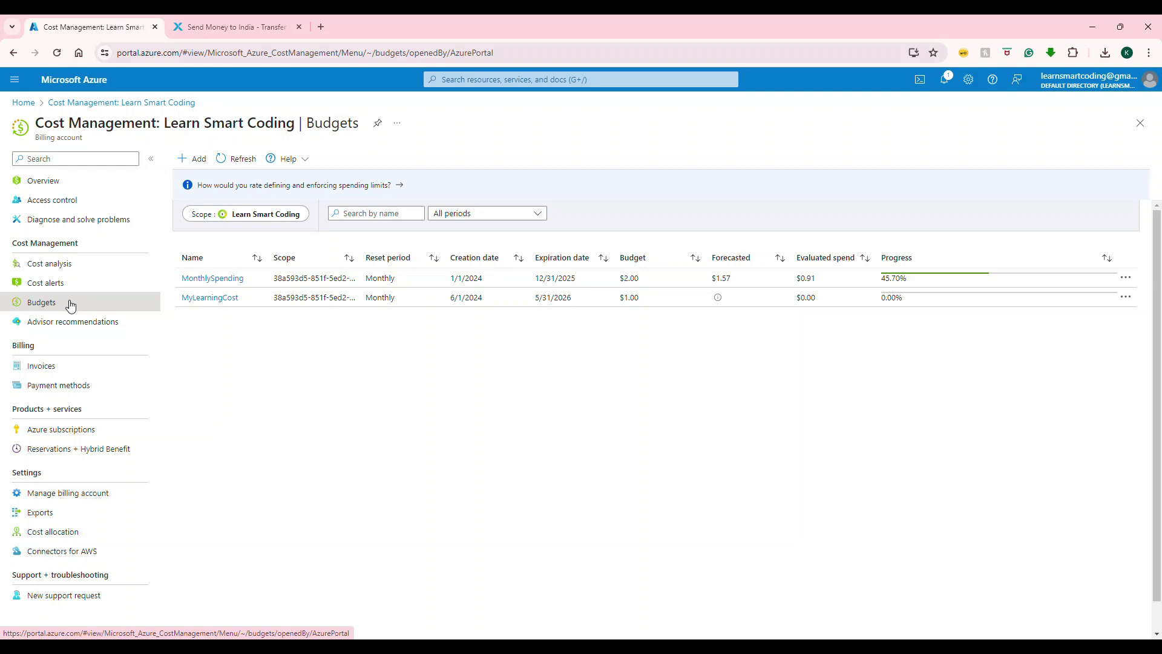
left_click(66, 263)
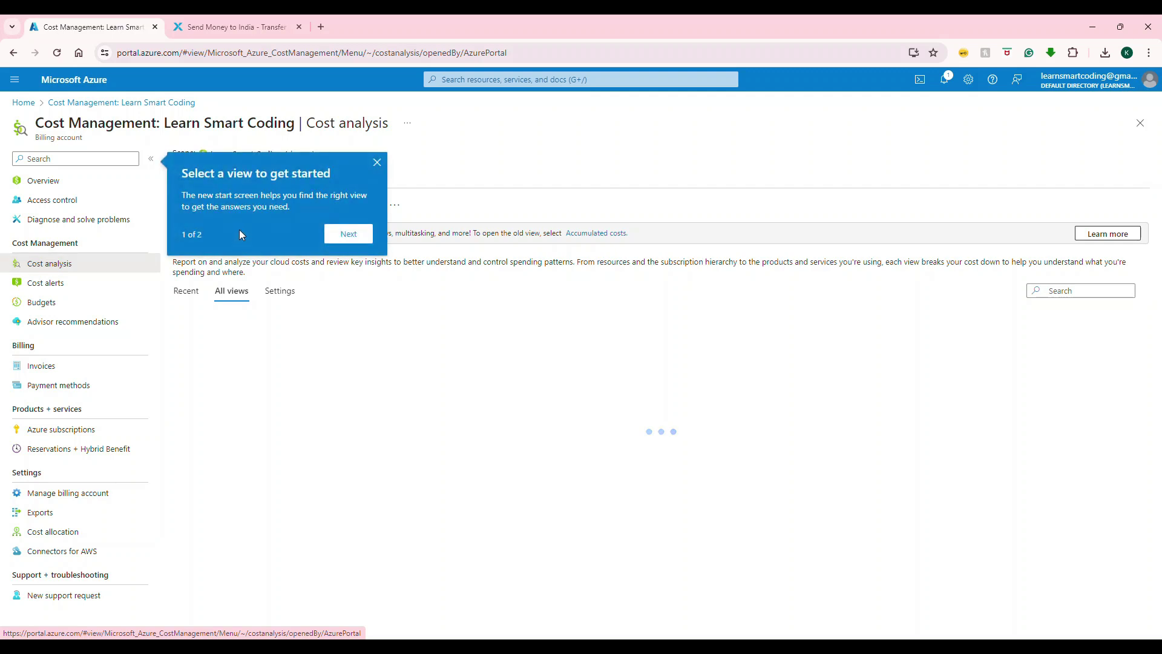
- Dismiss the tip, review costs by resource group and az204rg's resources, then return Home
left_click(377, 162)
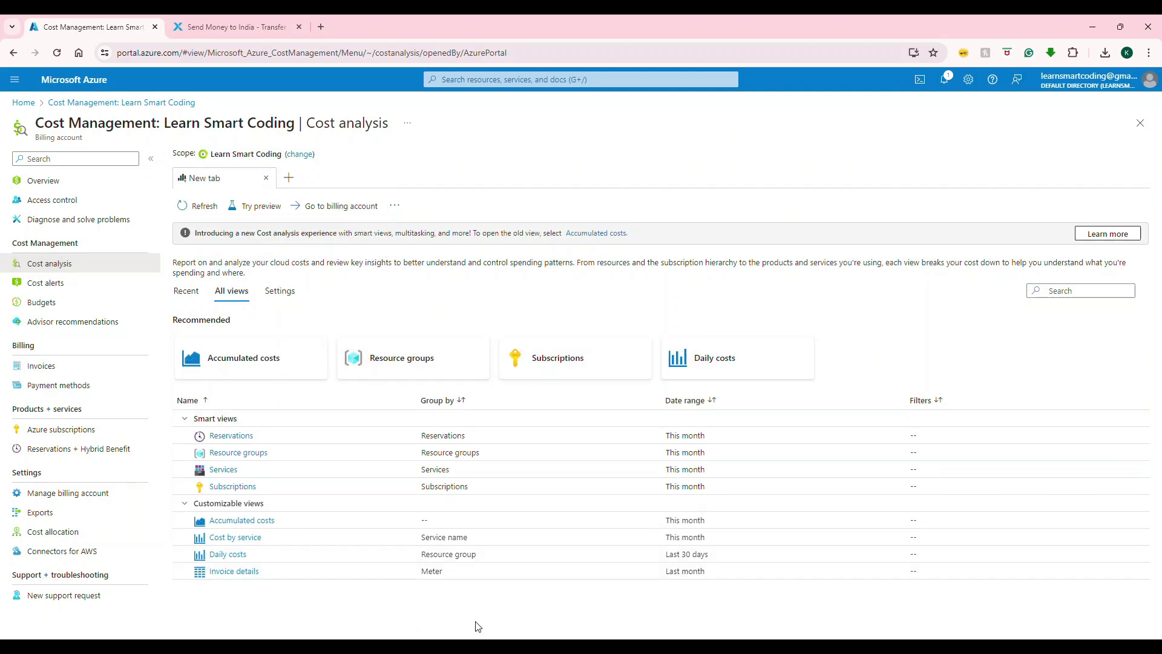
mouse_move(432, 365)
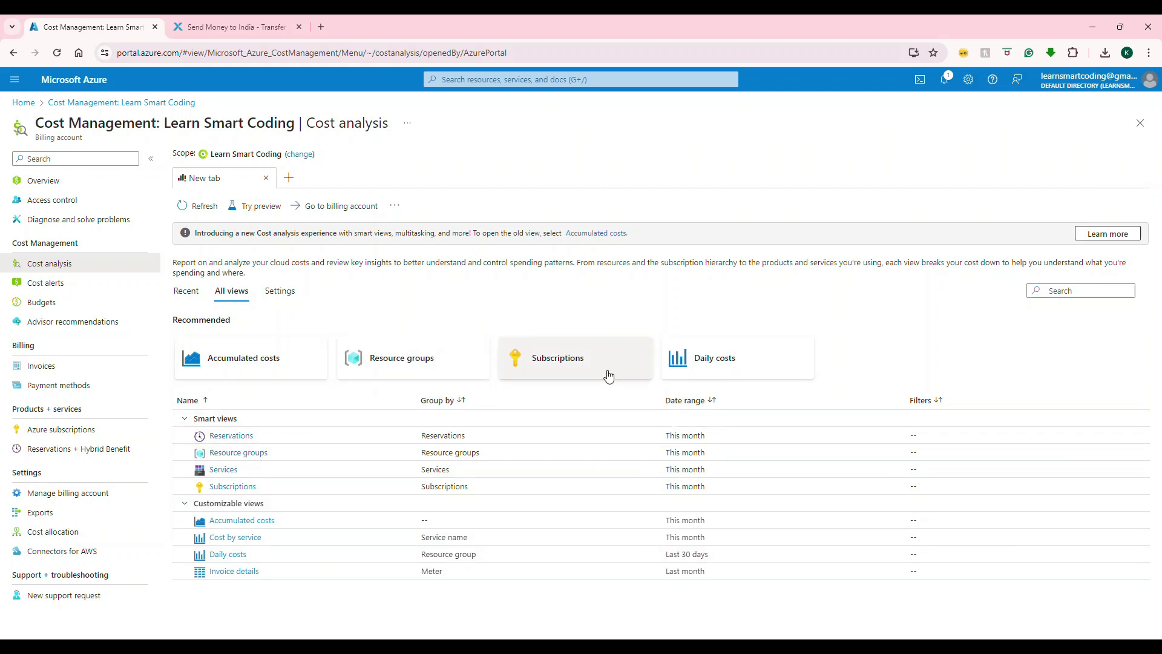
mouse_move(608, 376)
mouse_move(399, 375)
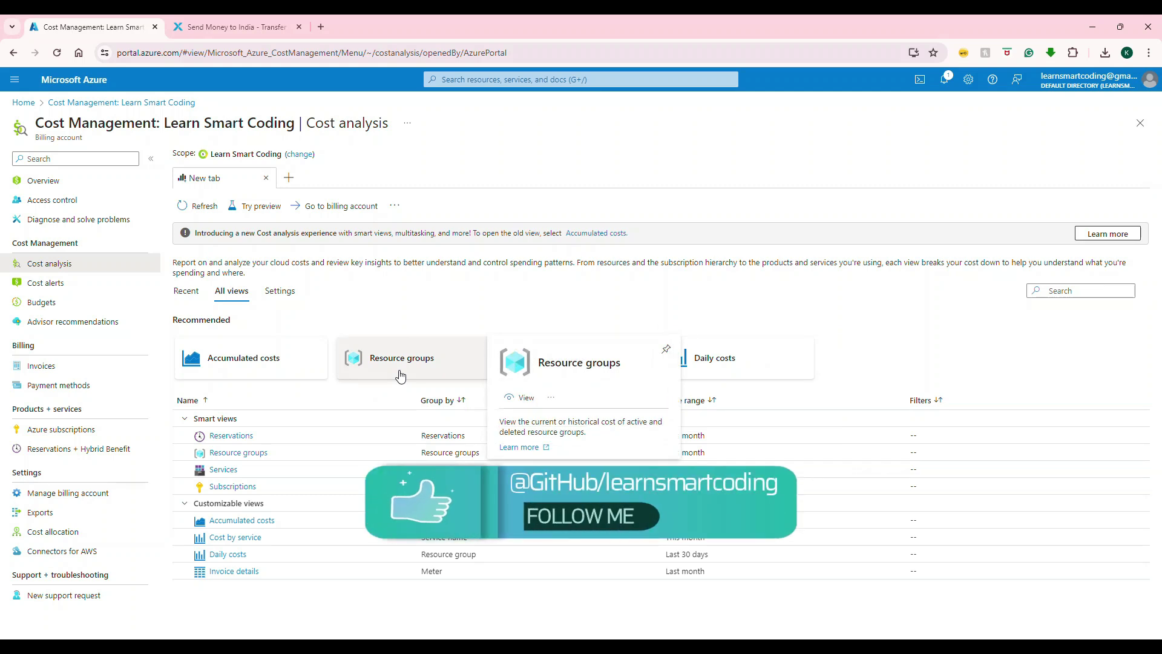
left_click(399, 374)
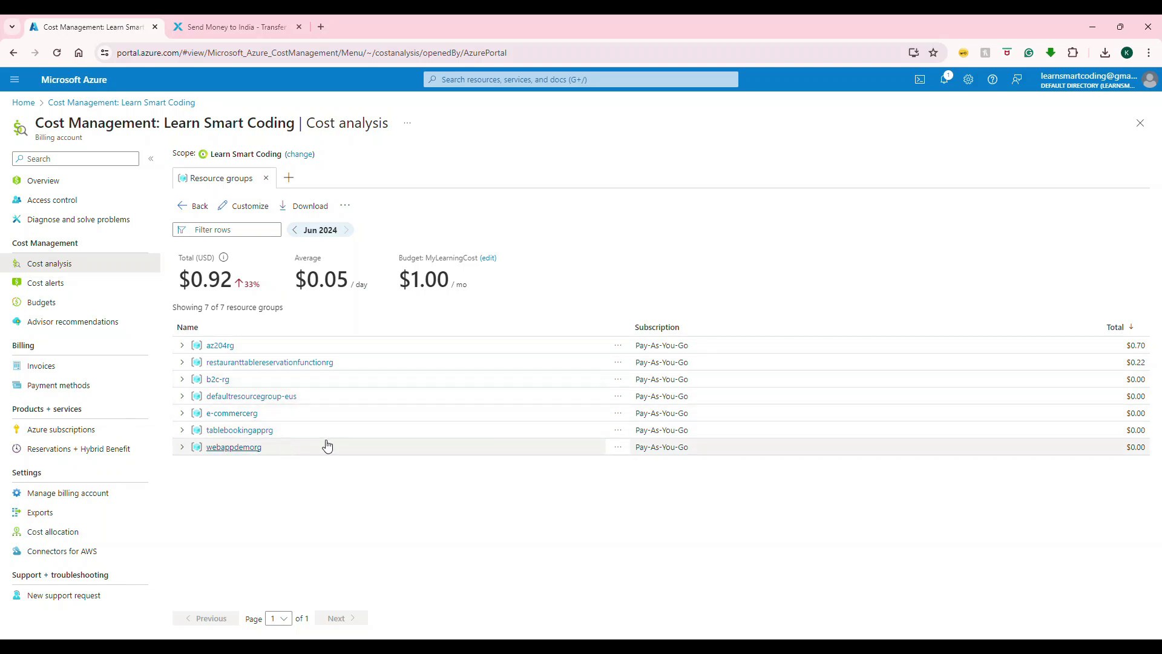
left_click(220, 357)
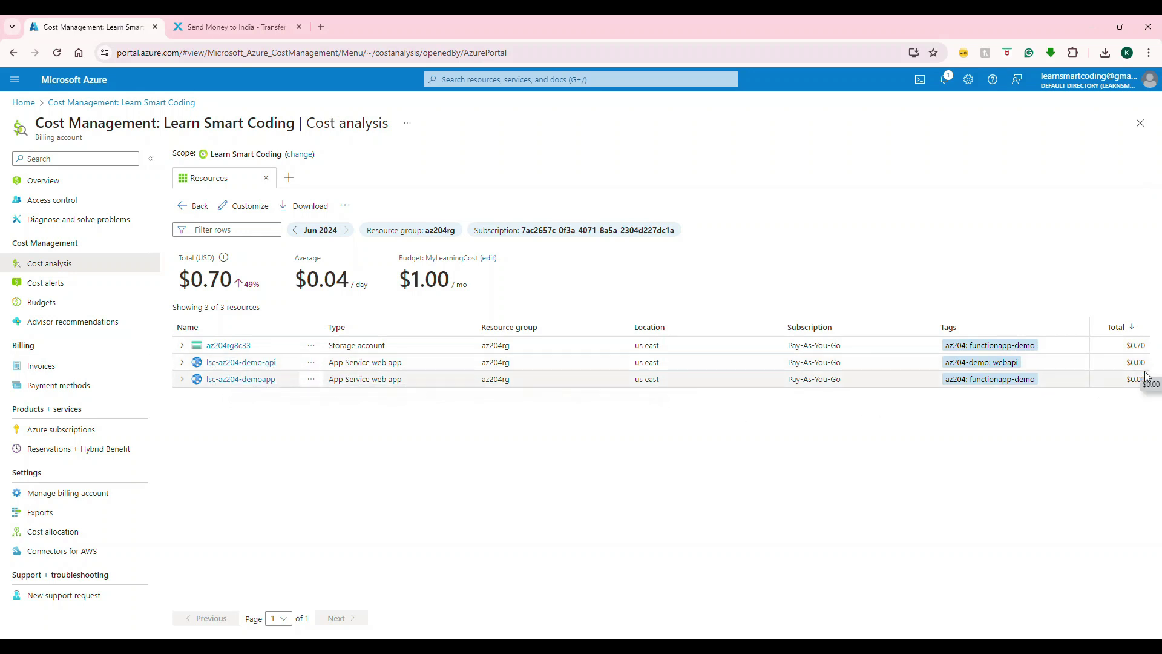
left_click(24, 102)
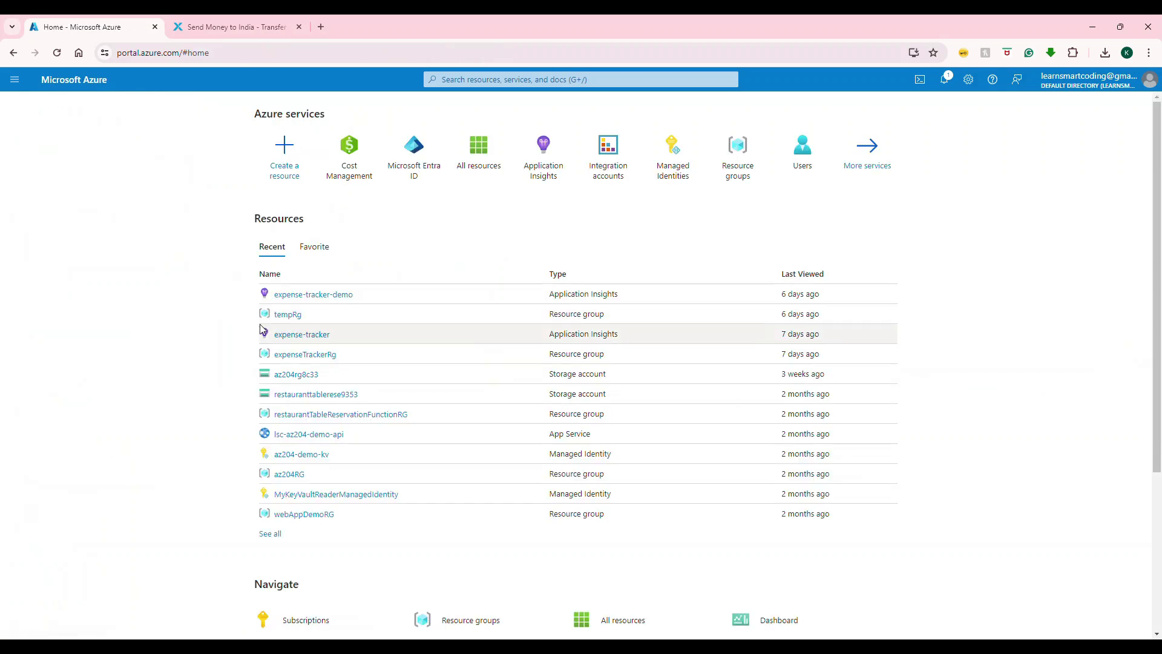
- Open All resources and scroll through the 67 listed resources
left_click(481, 162)
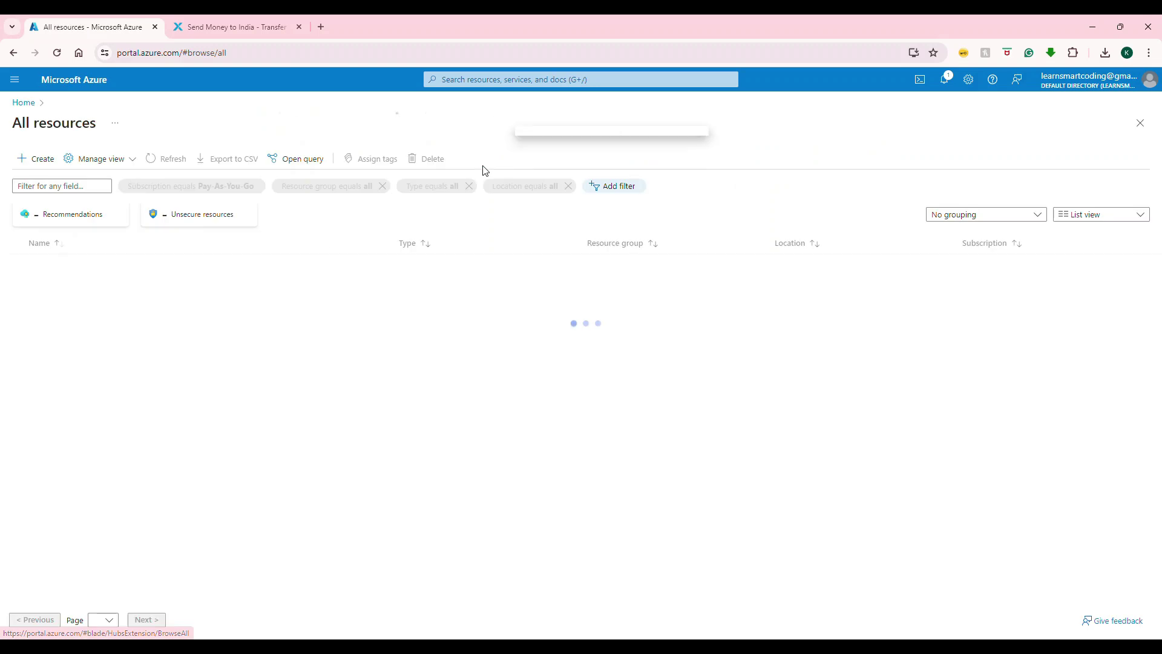
scroll(468, 273, "down", 5)
scroll(468, 273, "down", 10)
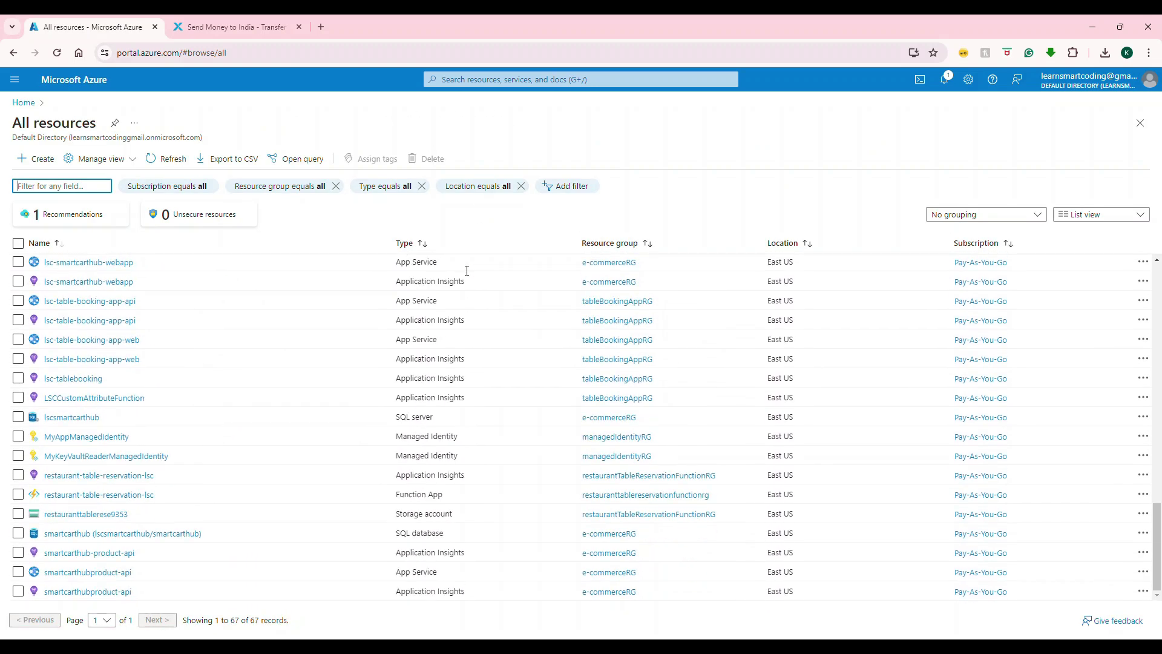
scroll(467, 270, "up", 10)
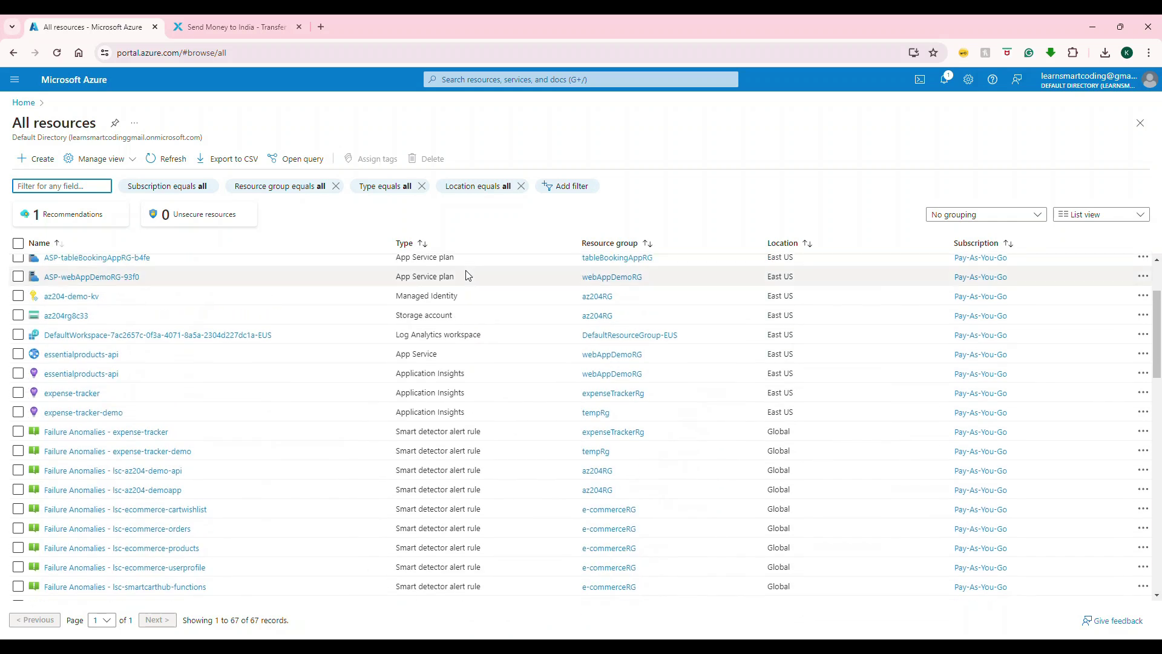
scroll(468, 276, "down", 10)
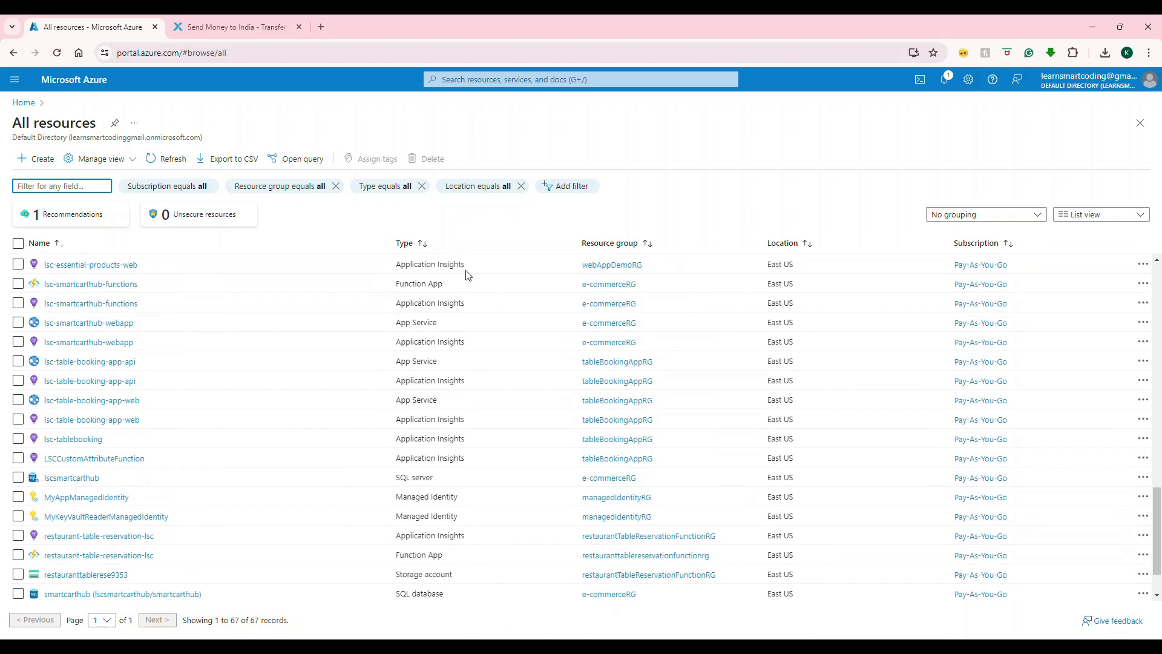
scroll(468, 274, "down", 1)
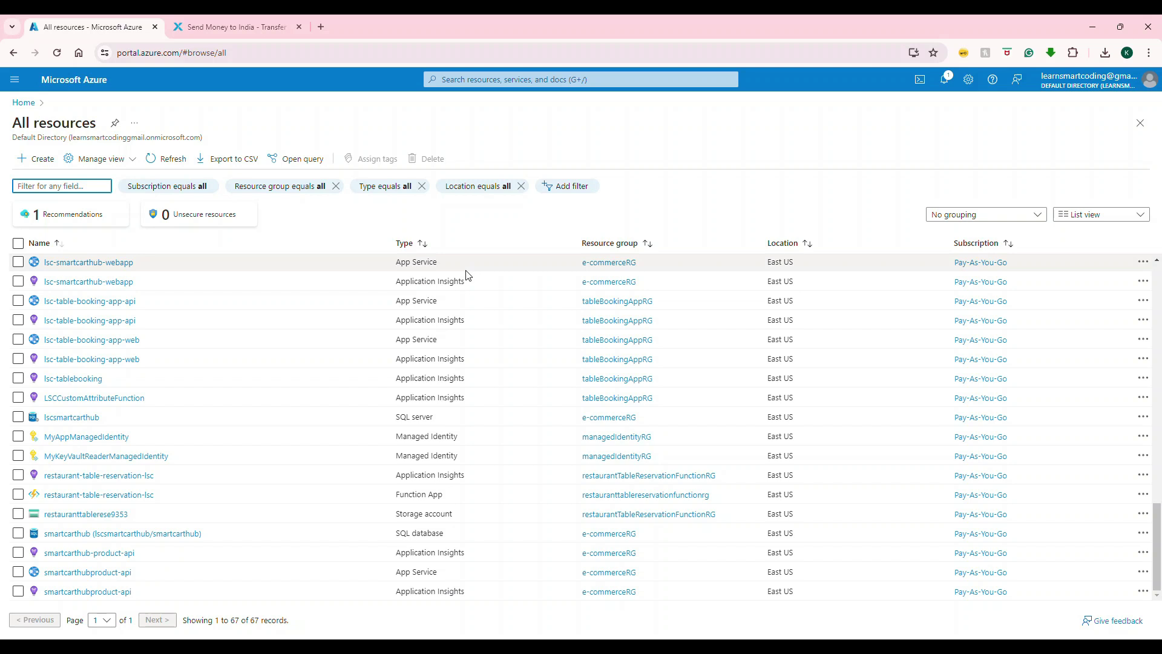